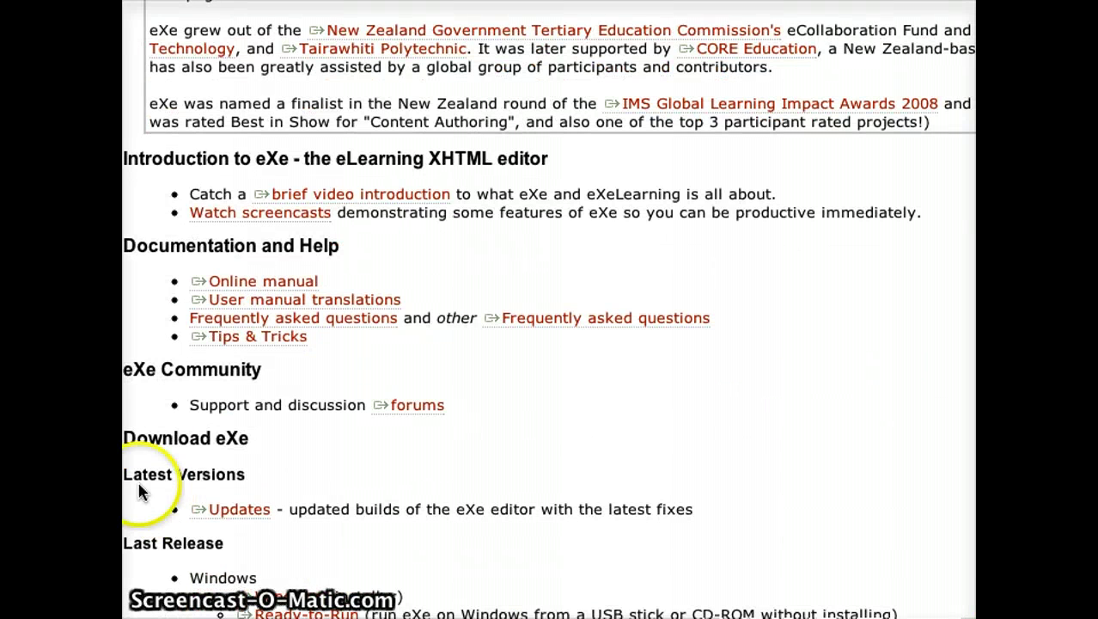
- Examine the download options for the latest versions and last release on the eXe website
scroll(404, 460, down, 3)
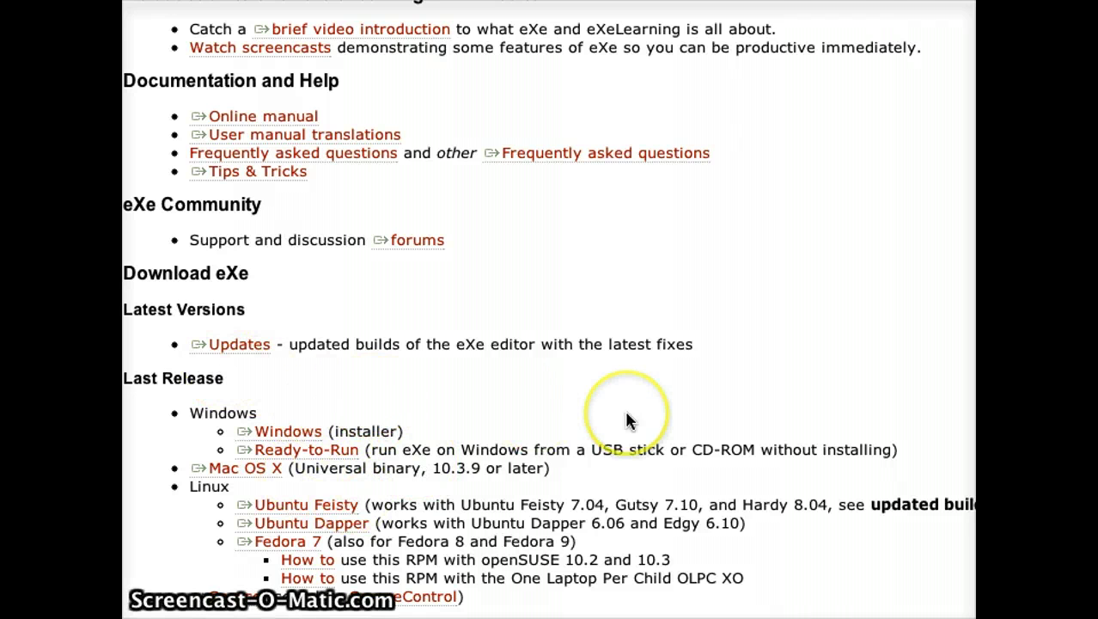
scroll(625, 411, down, 1)
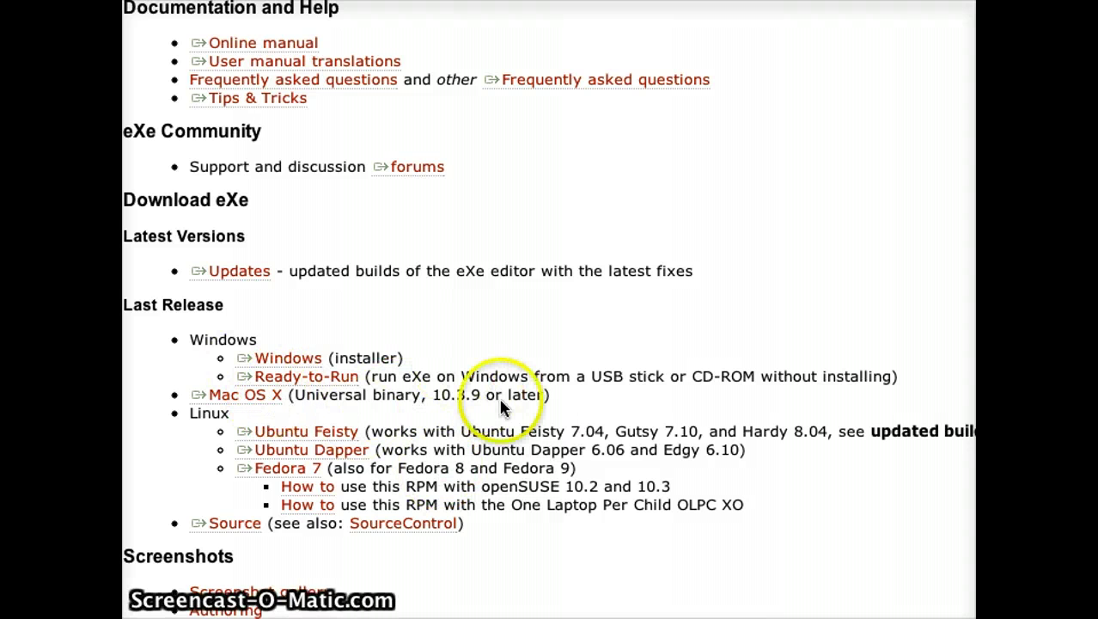
scroll(500, 405, down, 1)
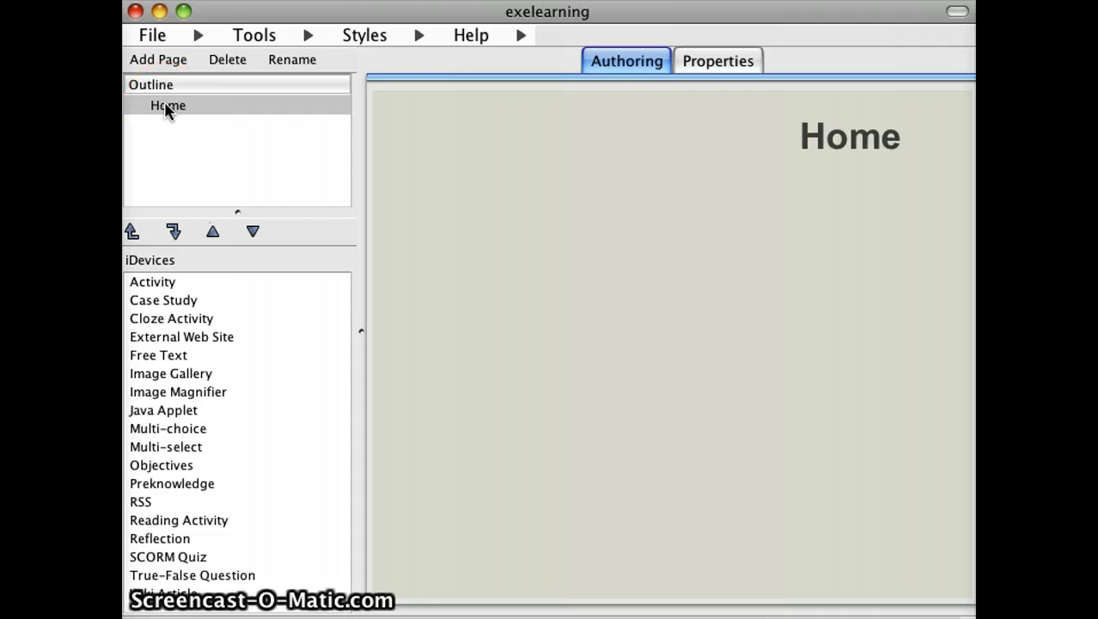
- Add two topic pages under the Home page in the outline
click(144, 61)
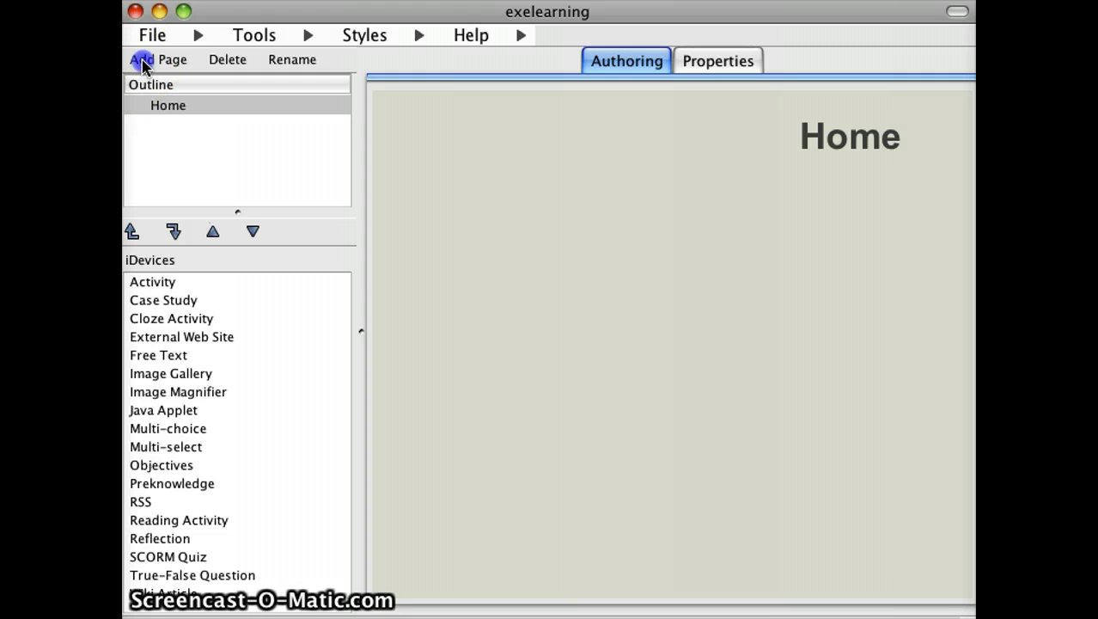
click(163, 105)
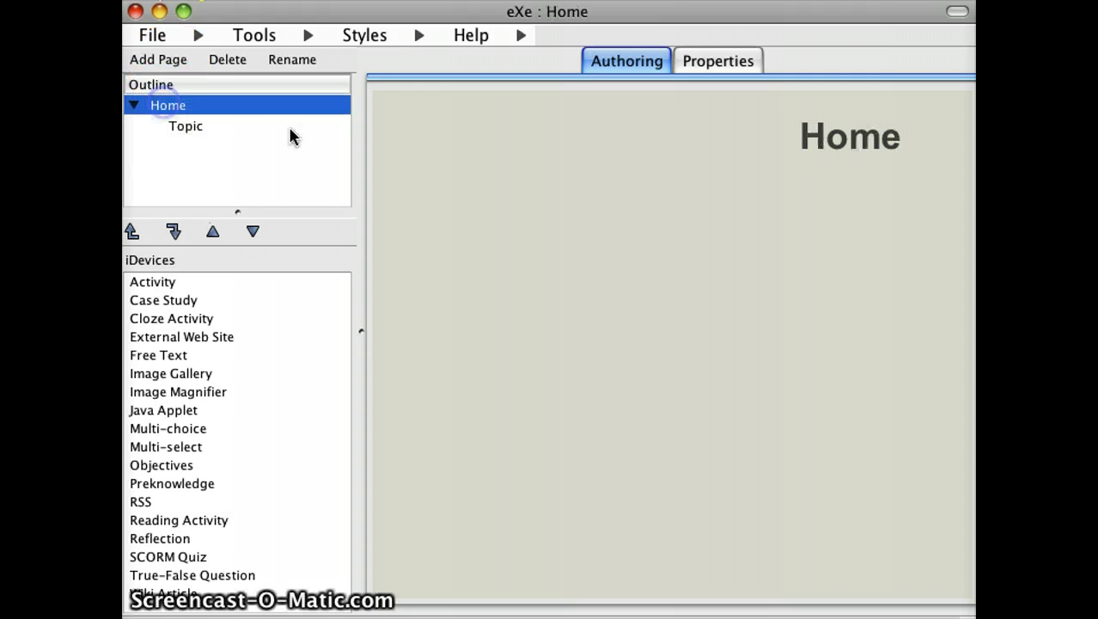
click(165, 59)
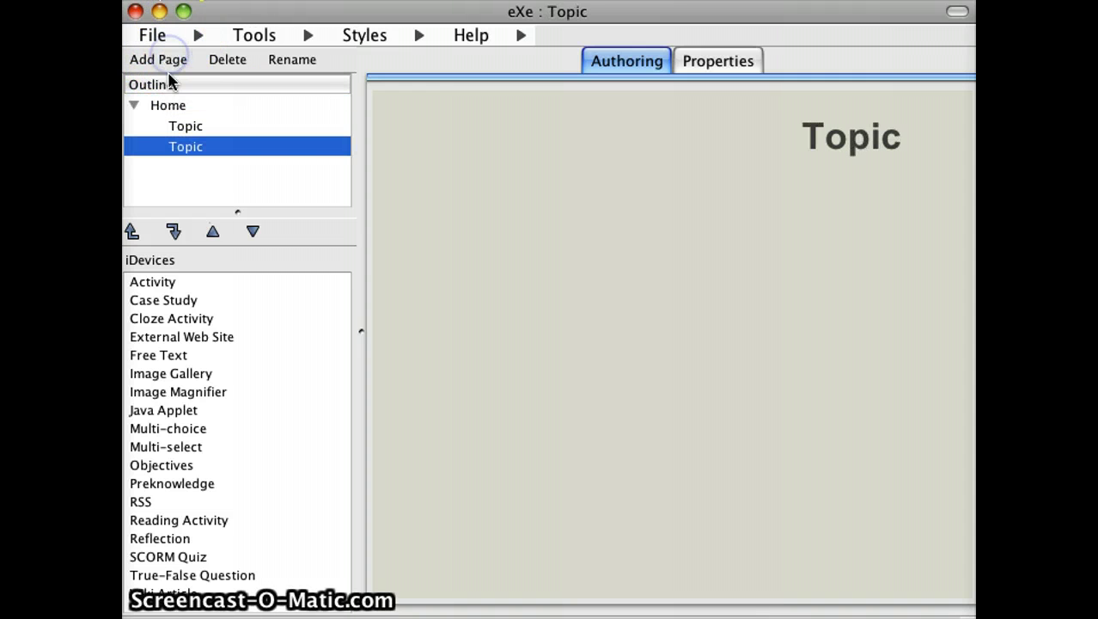
- Add a section page beneath the first topic under Home
click(176, 146)
drag(198, 146, 198, 110)
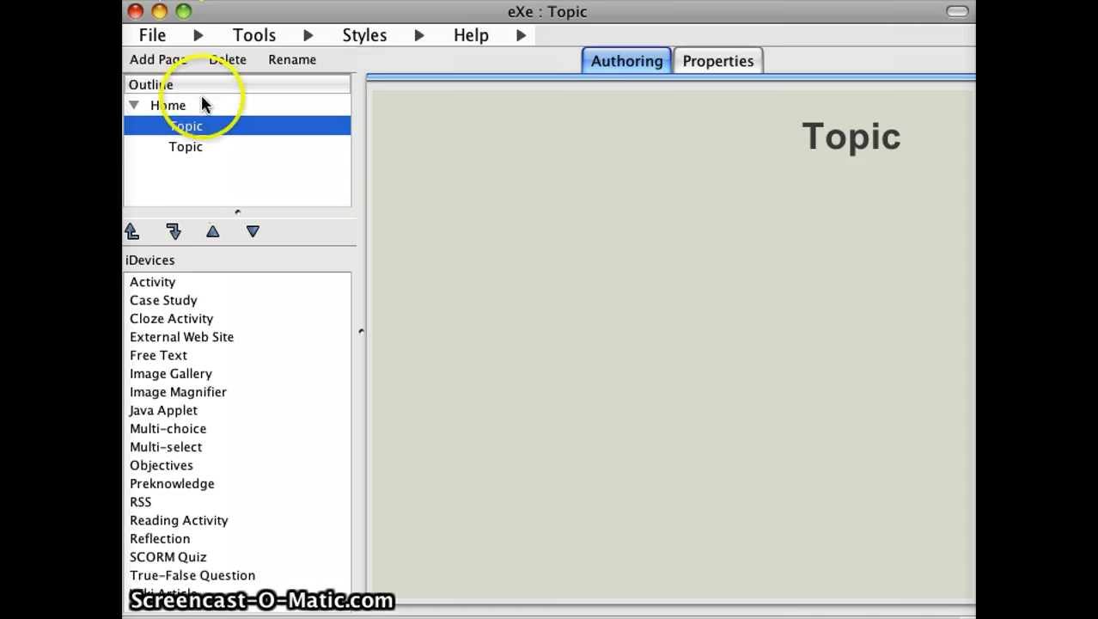
click(151, 60)
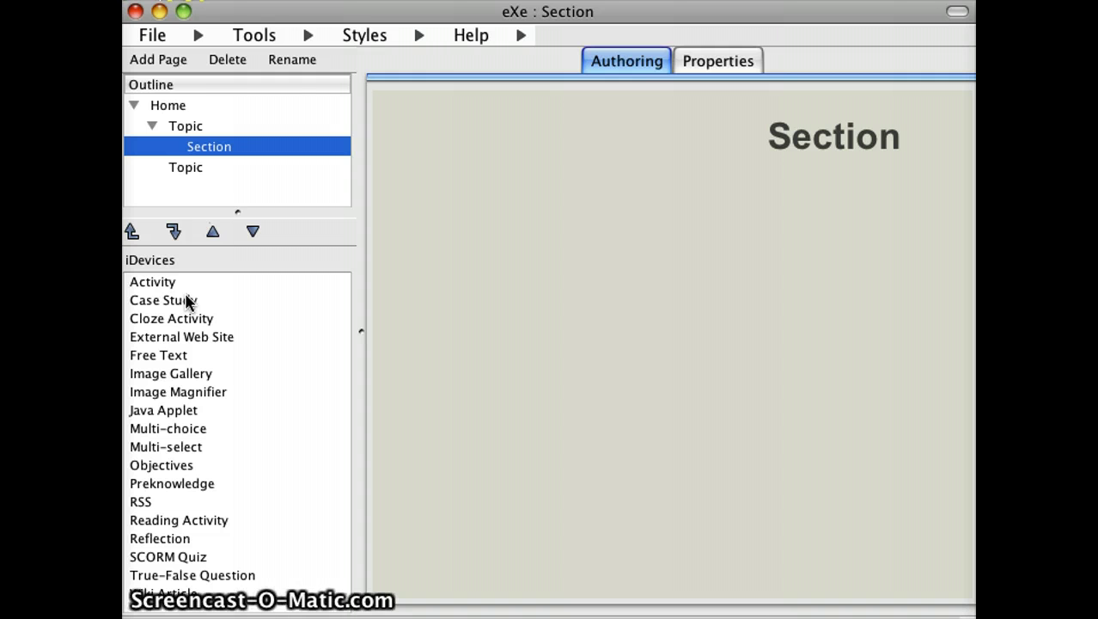
- Rename the first topic page in the outline as Introduction
click(202, 127)
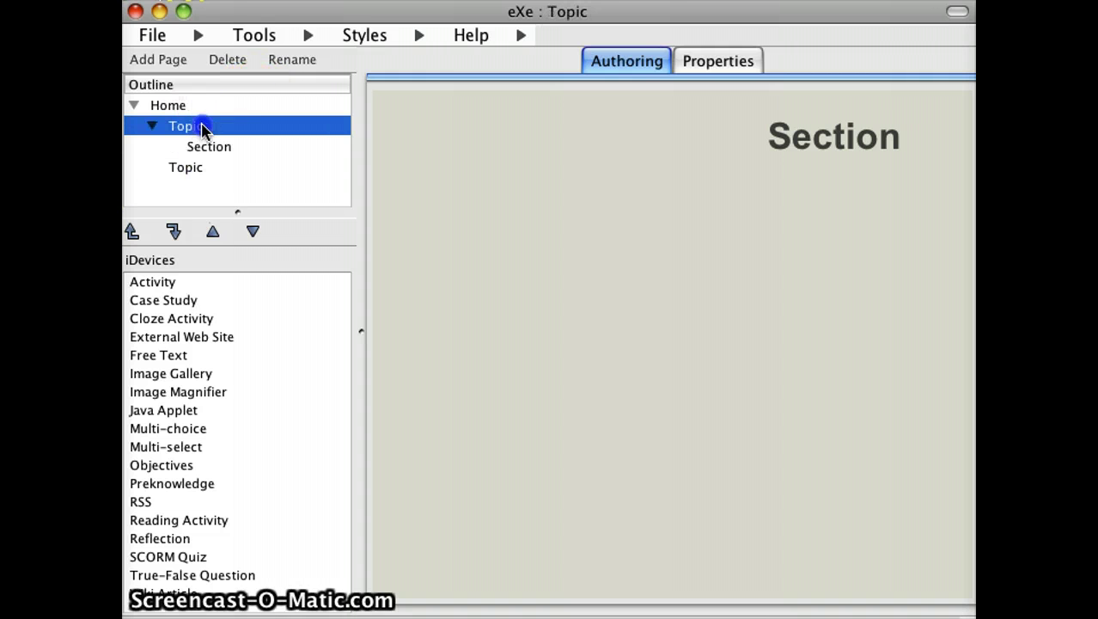
click(293, 60)
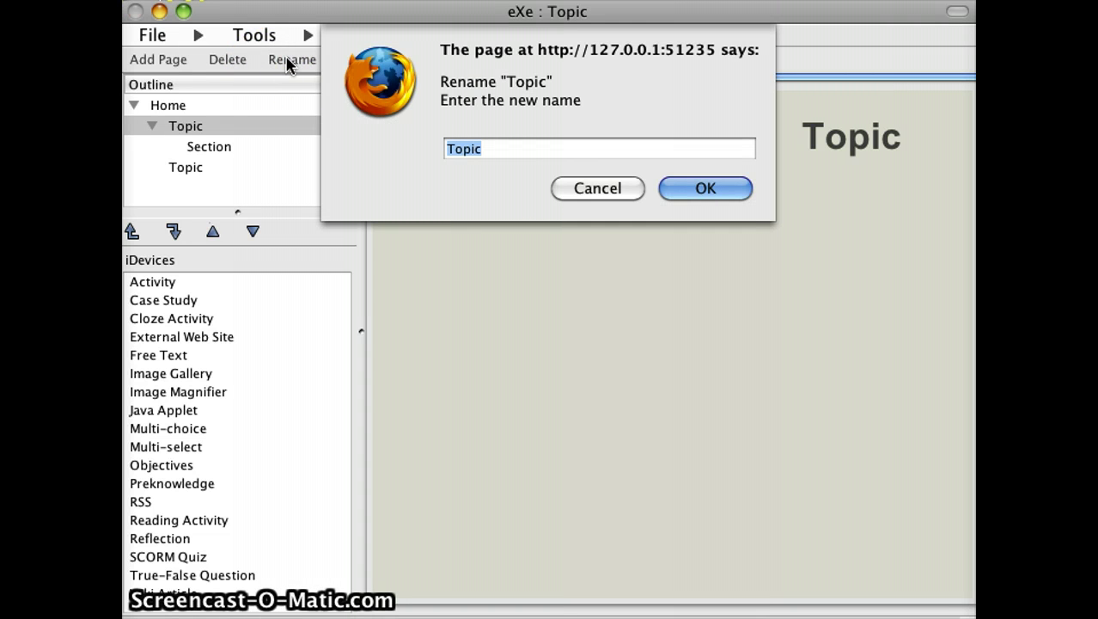
text(Introduction)
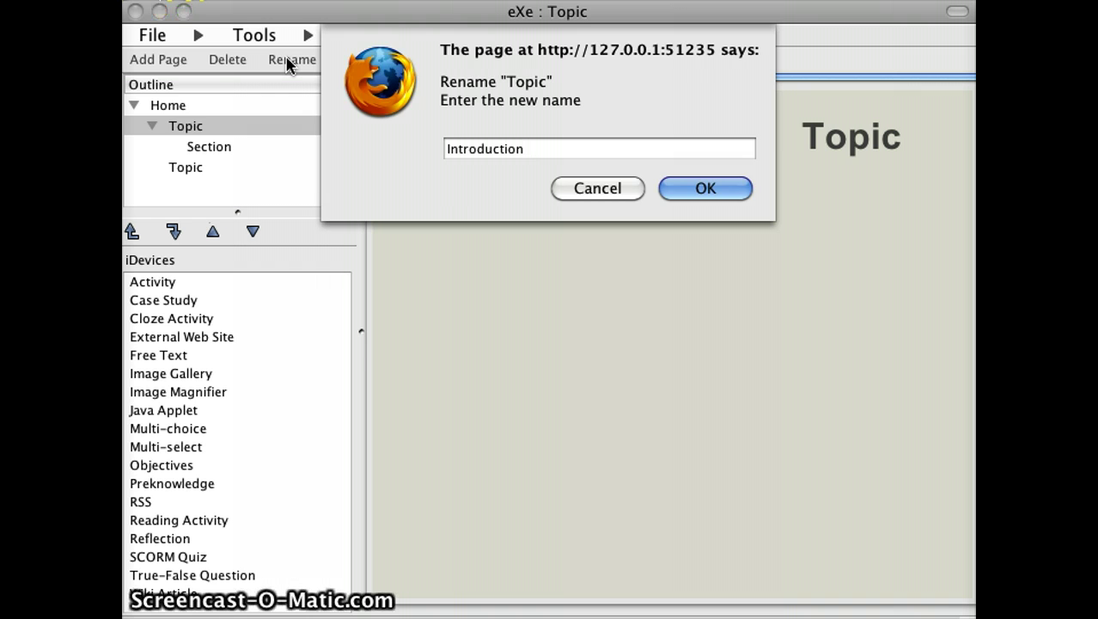
key(Return)
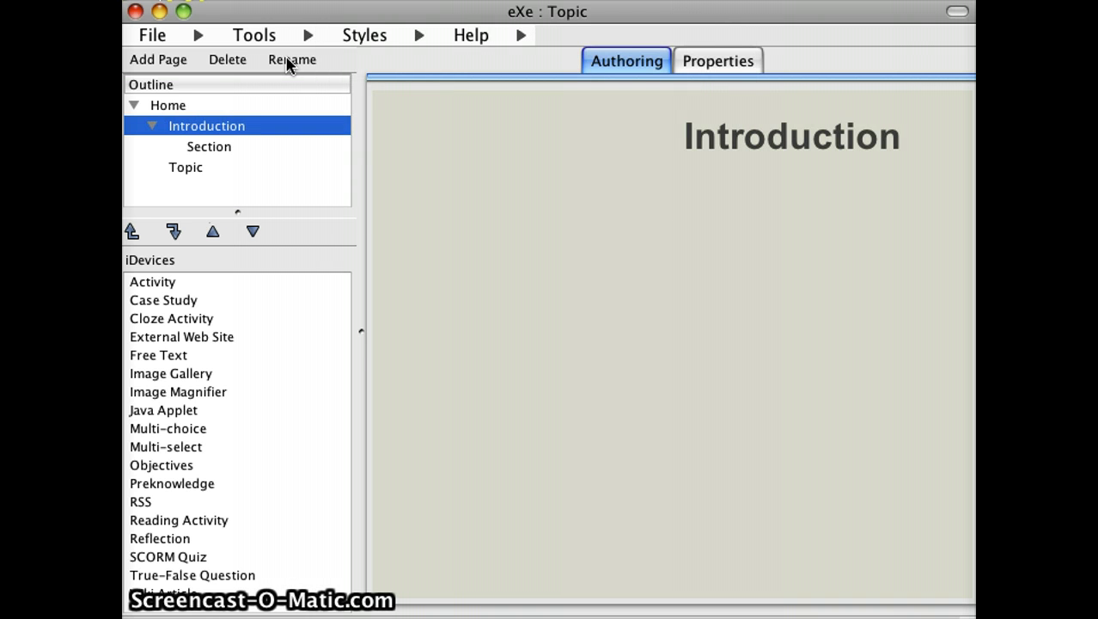
- Rename the second topic page in the outline as Topic A
click(182, 168)
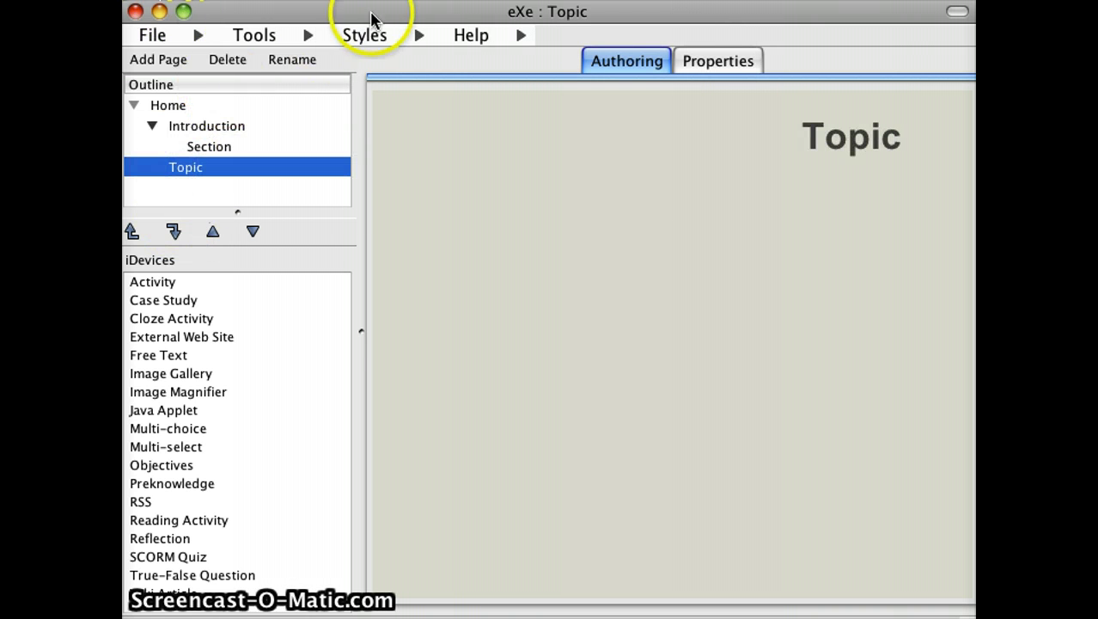
click(279, 69)
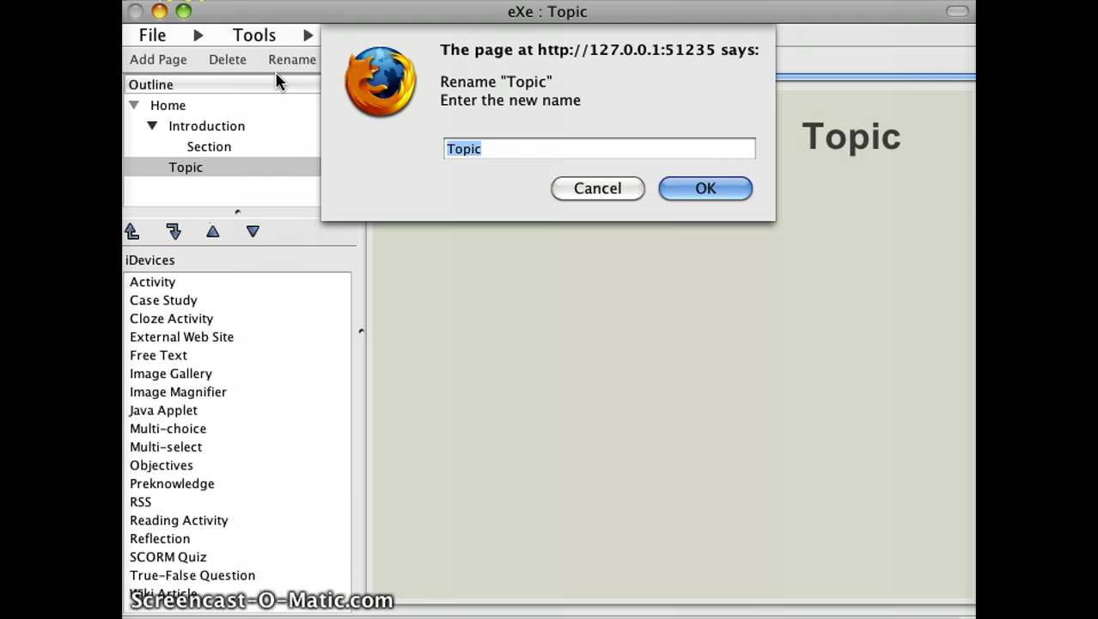
key(Right)
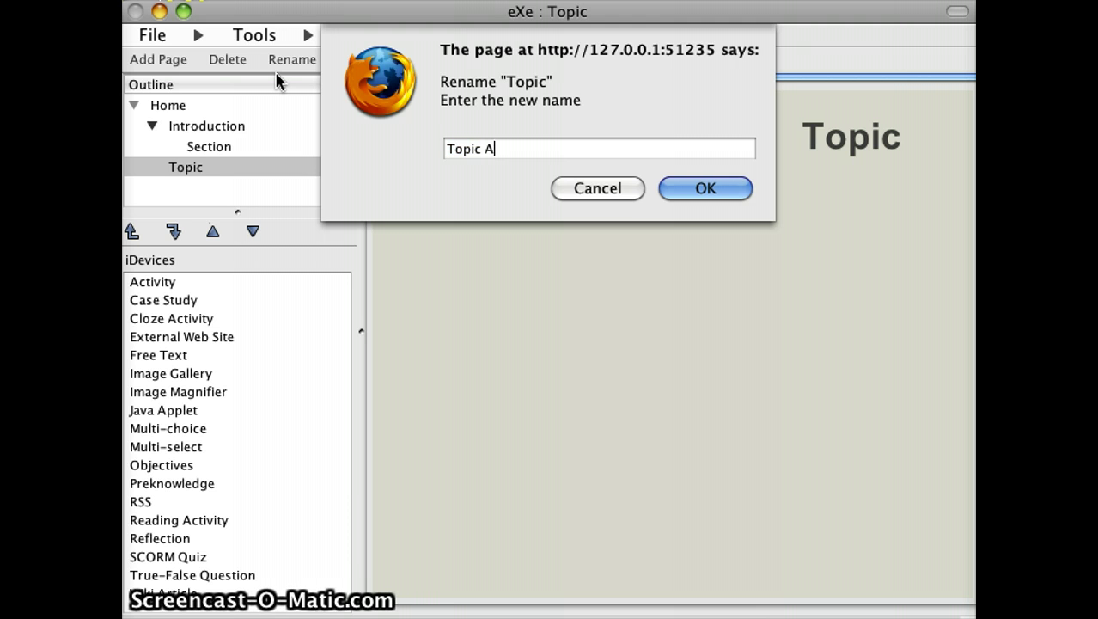
text(A)
key(Return)
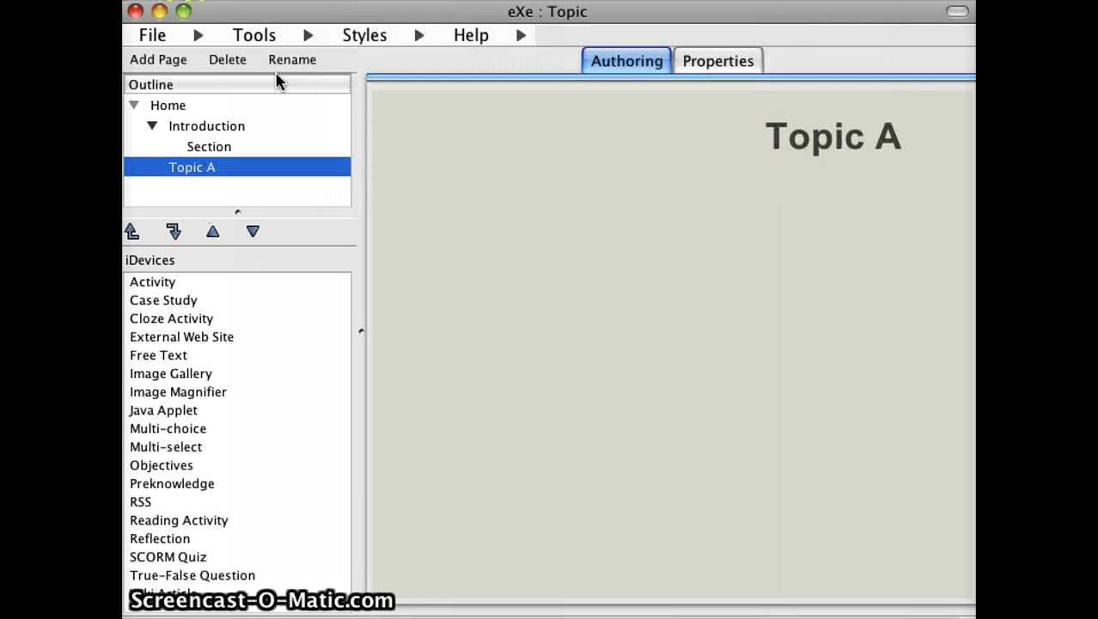
- Rename the section page beneath Introduction as Part 1
click(191, 153)
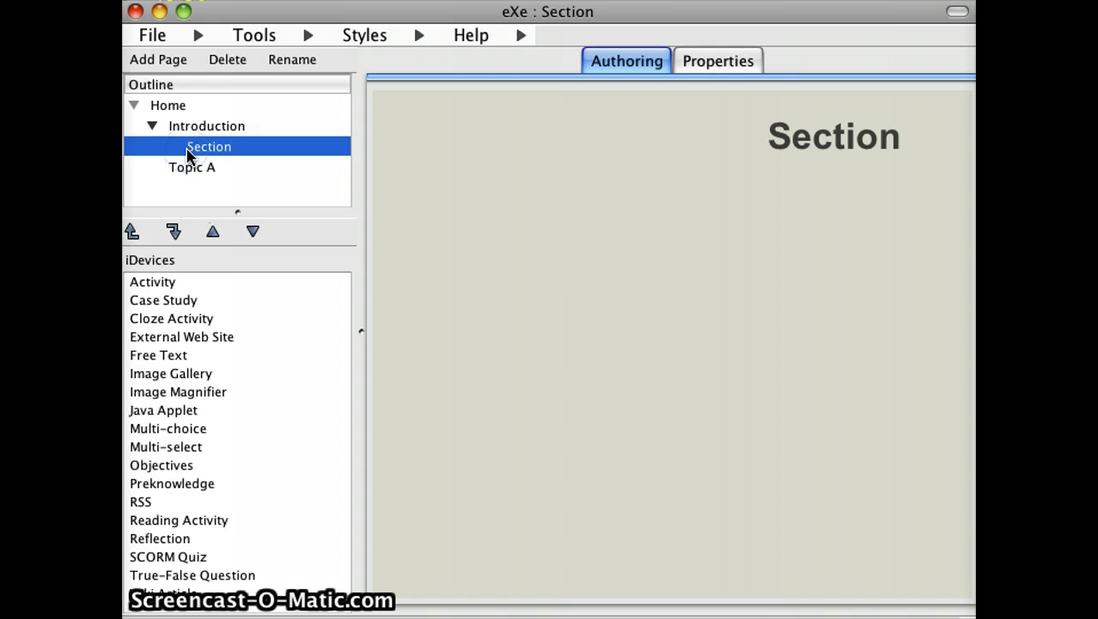
click(271, 60)
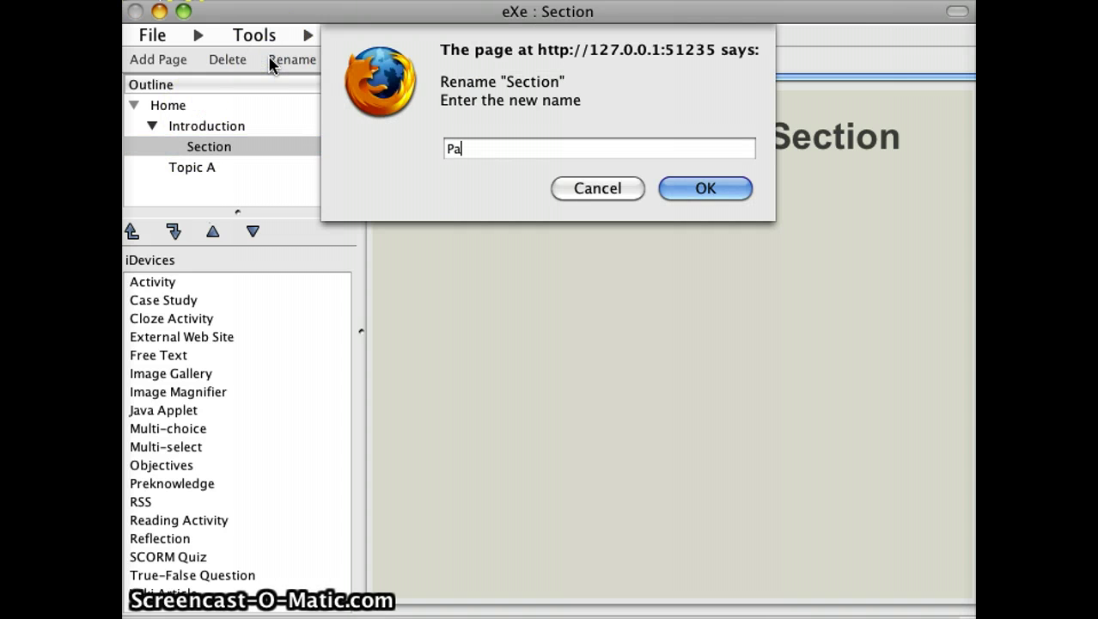
text(Part 1)
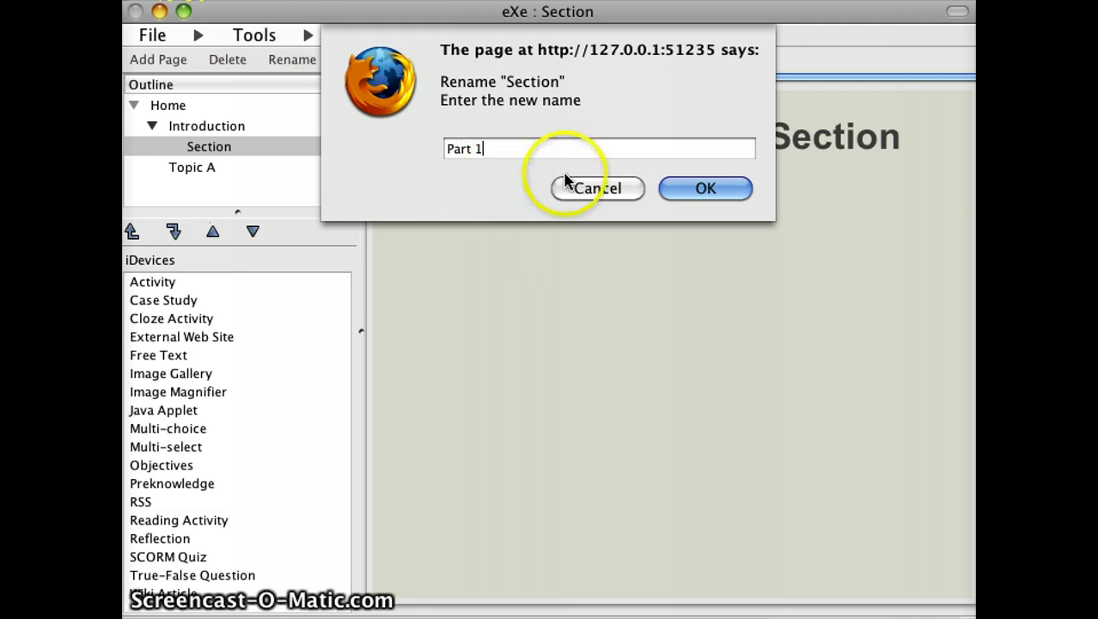
click(697, 189)
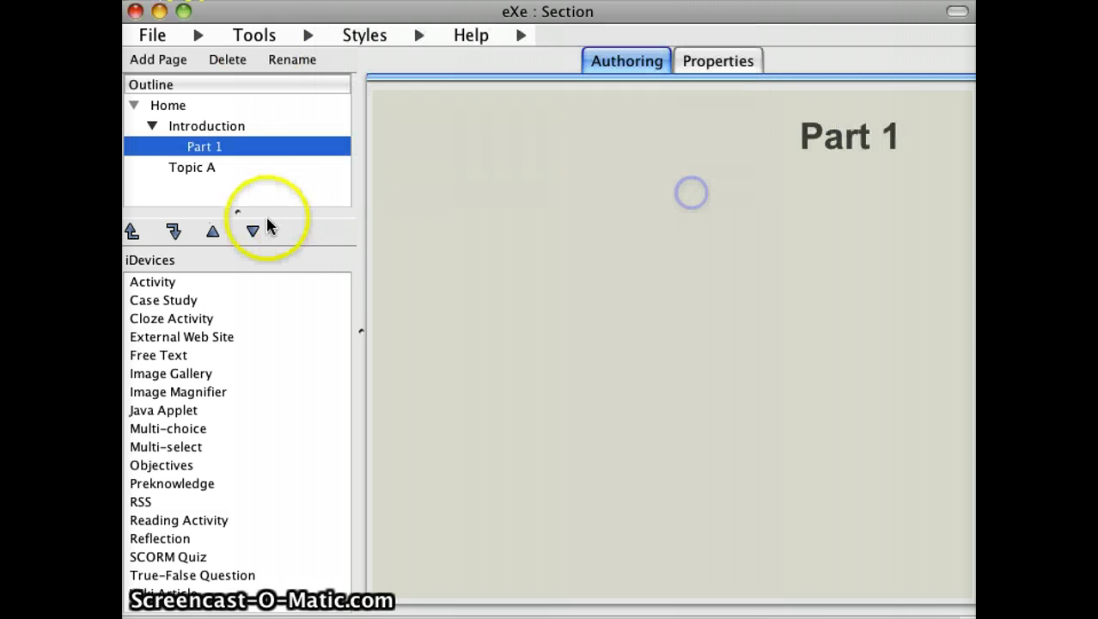
- Add a second section page beneath Introduction and rename it as Part 2
click(219, 126)
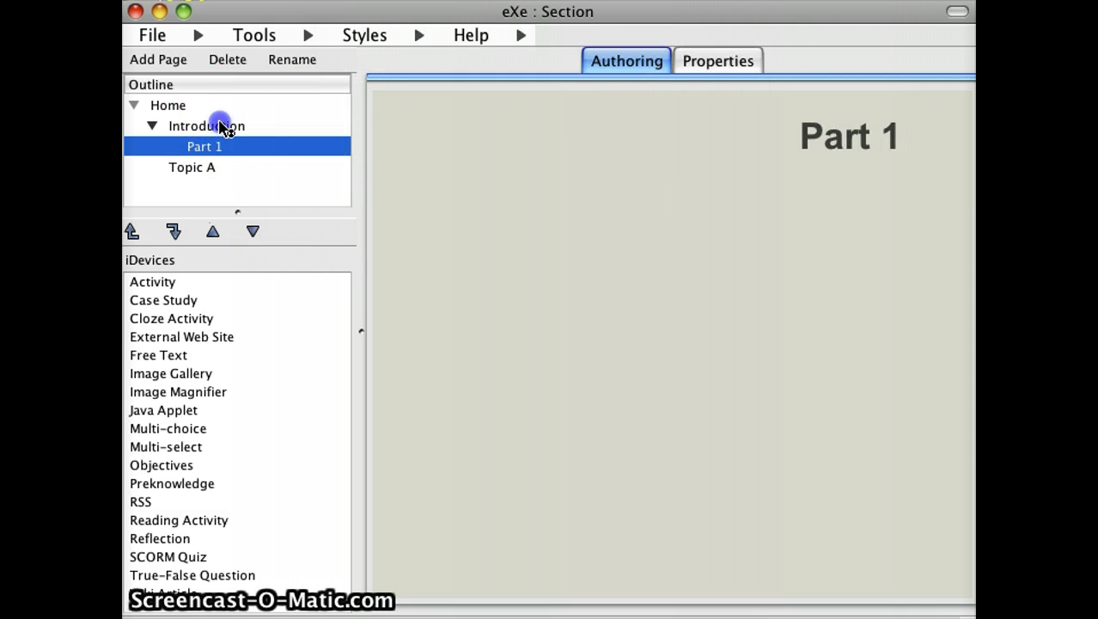
click(133, 62)
click(277, 59)
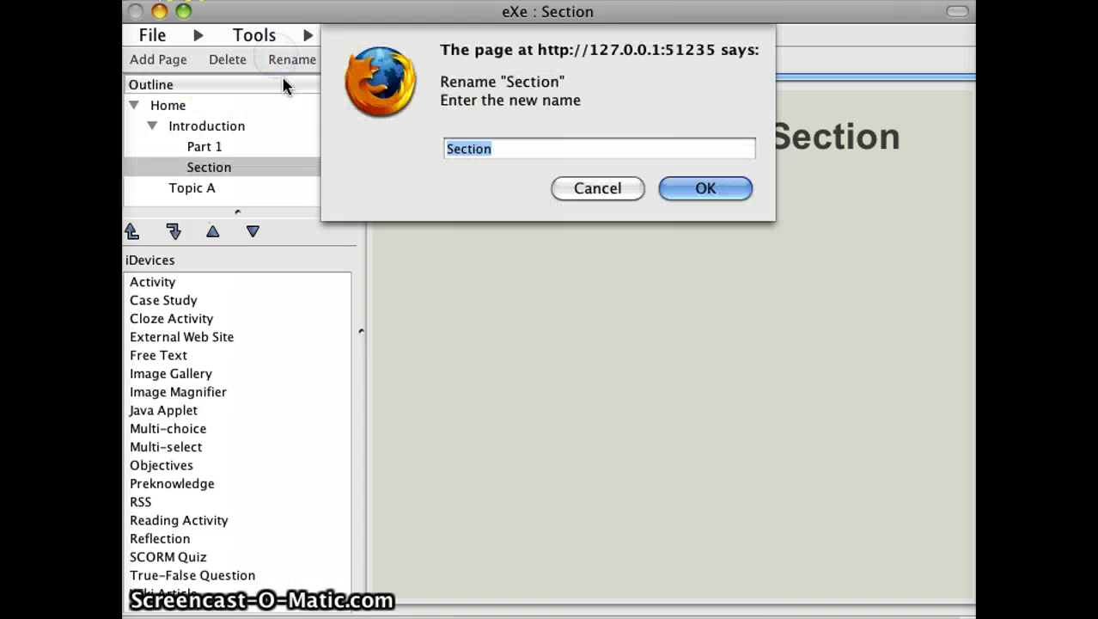
text(Part 2)
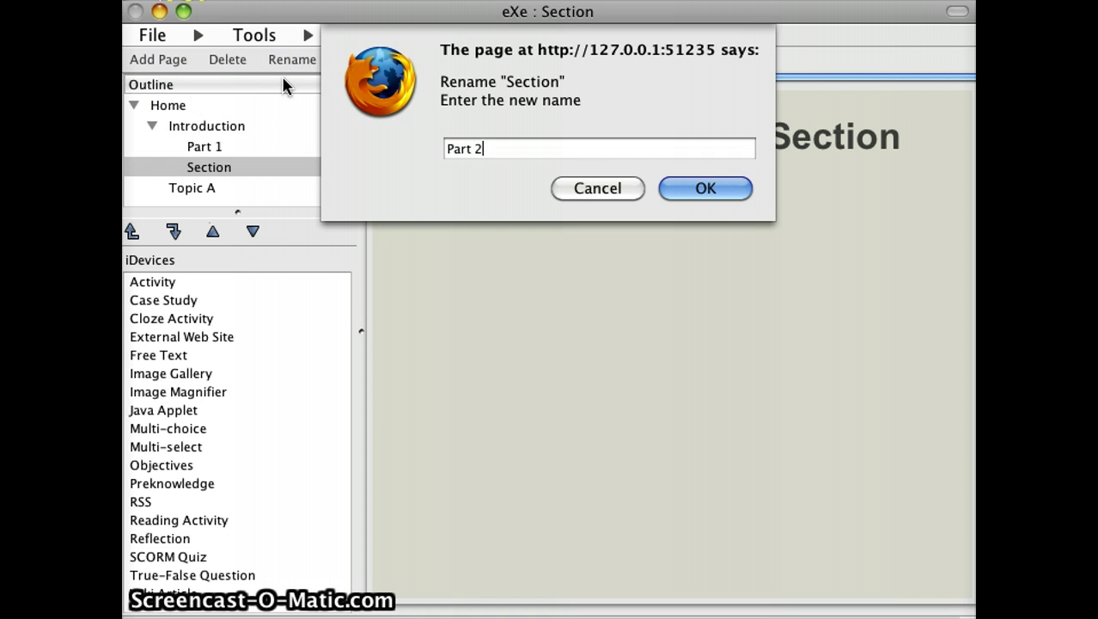
key(Return)
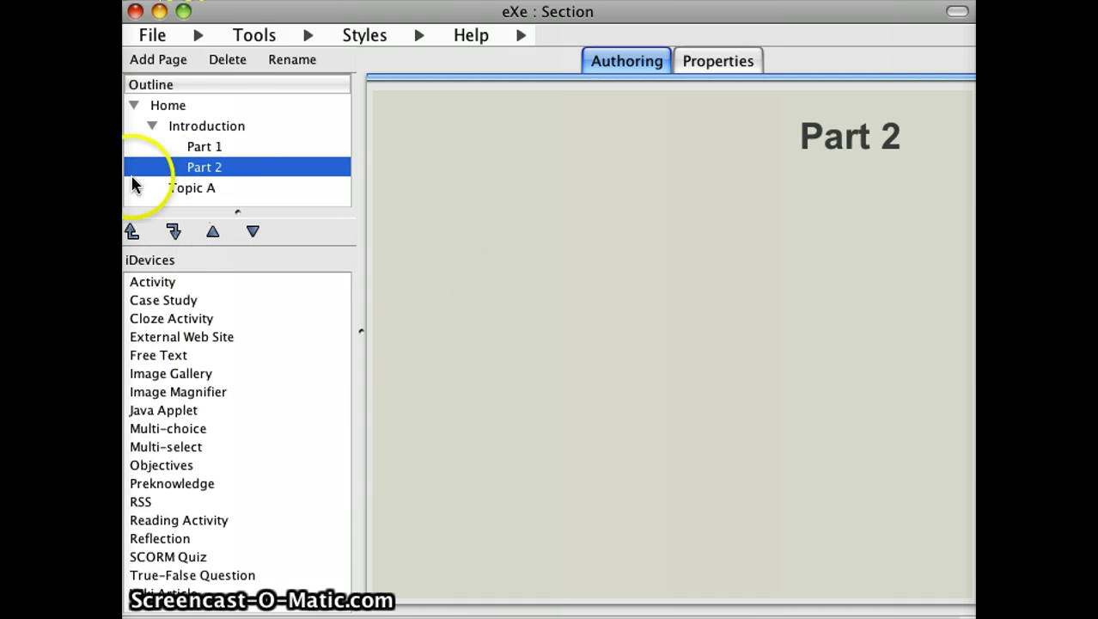
- View the Home, Introduction and Part 1 pages from the outline, ending on Home
click(196, 106)
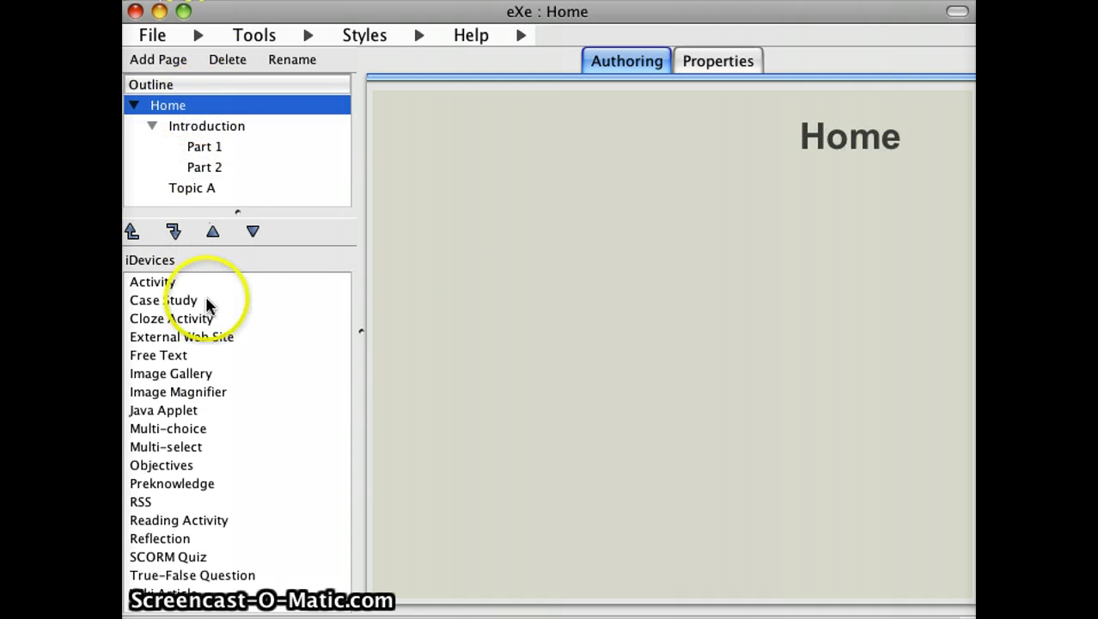
click(258, 129)
click(247, 148)
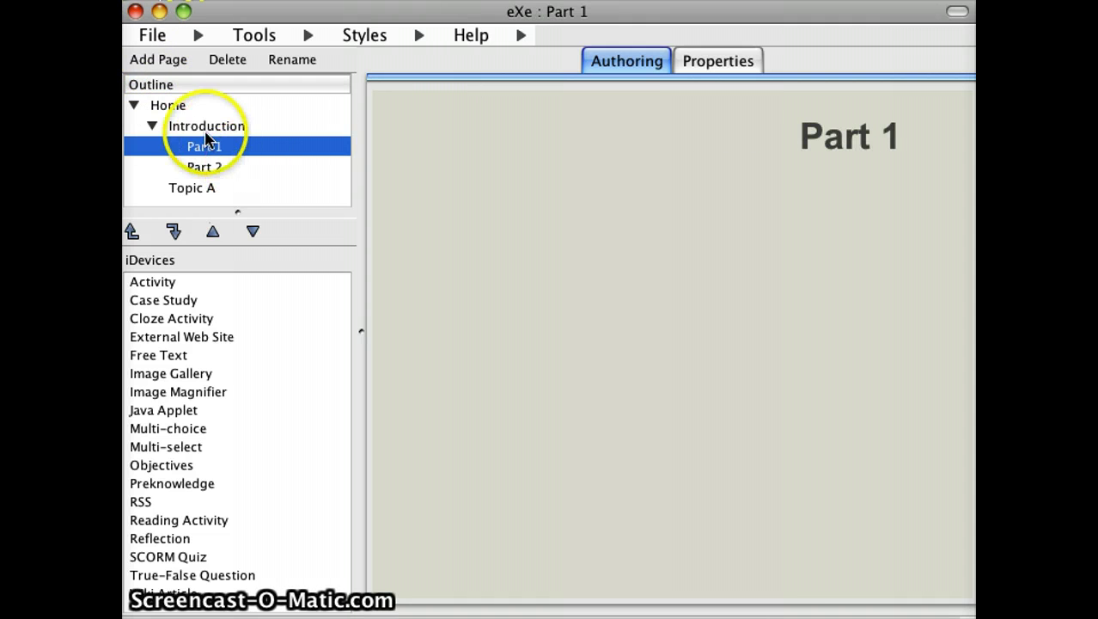
click(154, 104)
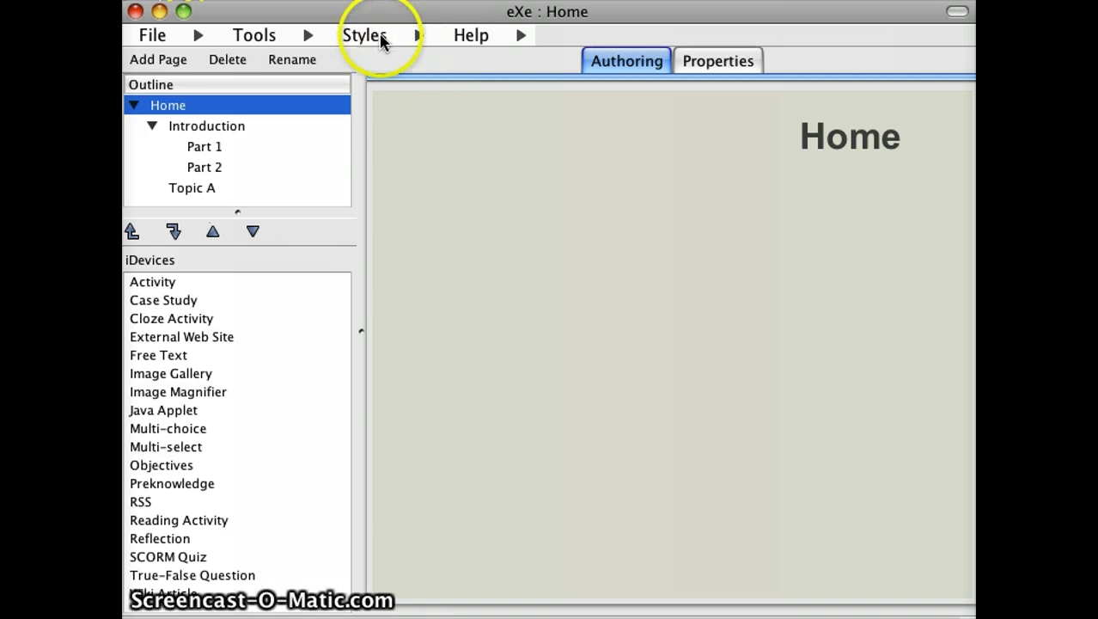
- Try the Seamist, Kahurangi and Silver styles on the Home page
click(384, 36)
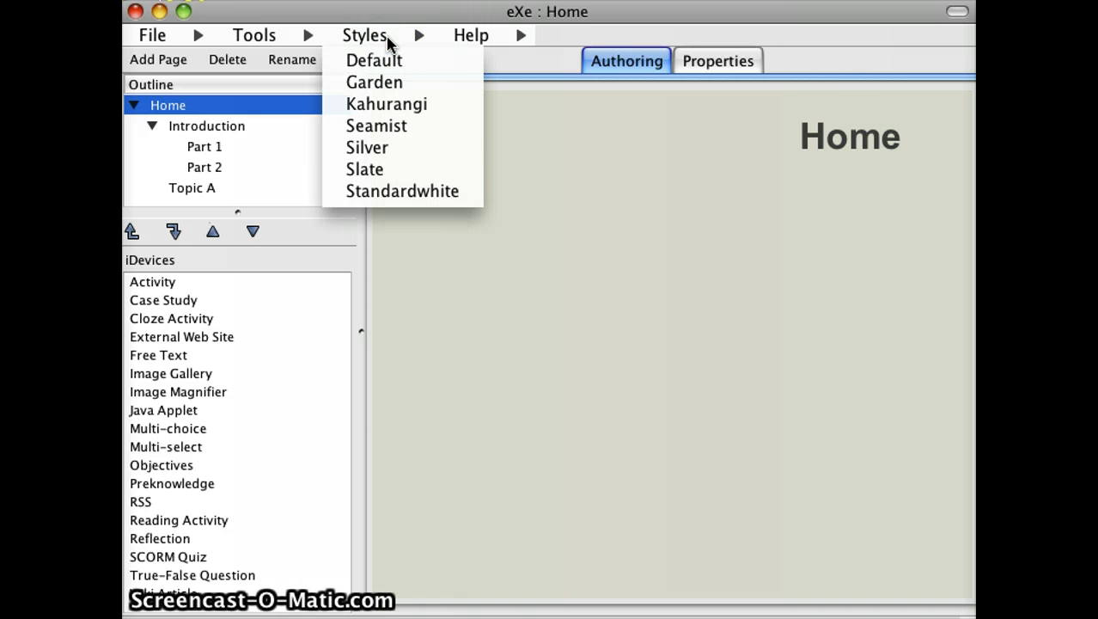
click(395, 135)
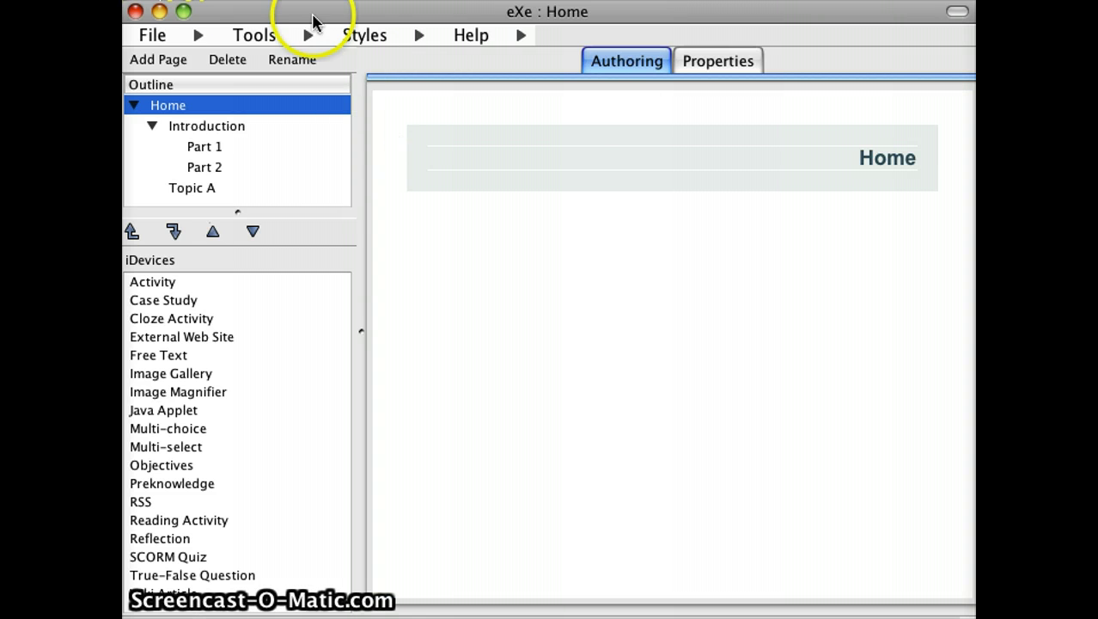
click(424, 37)
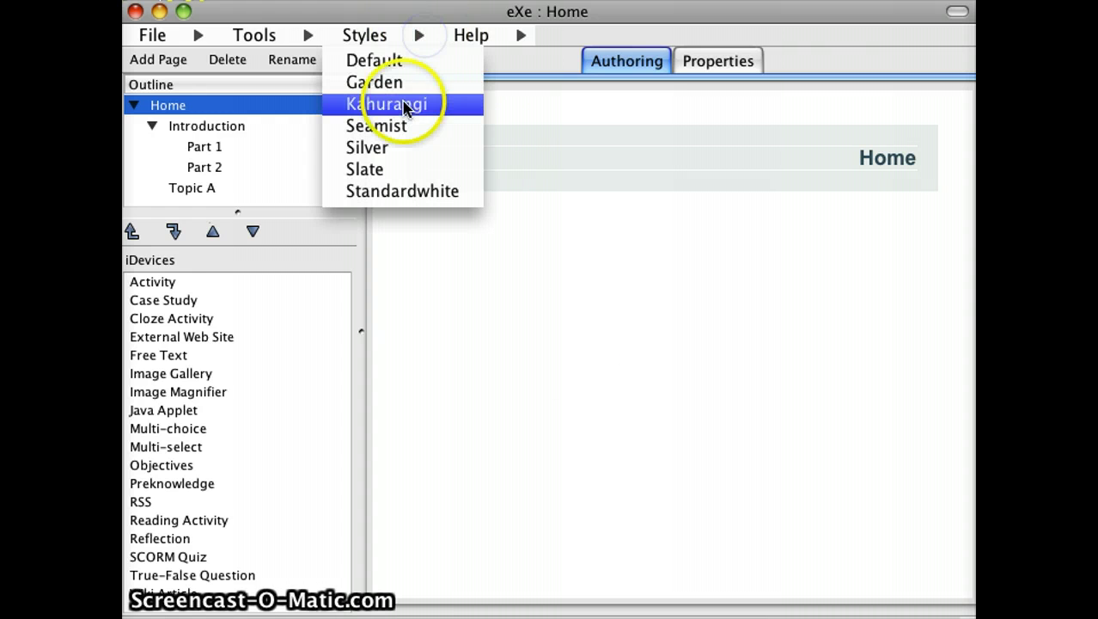
click(404, 109)
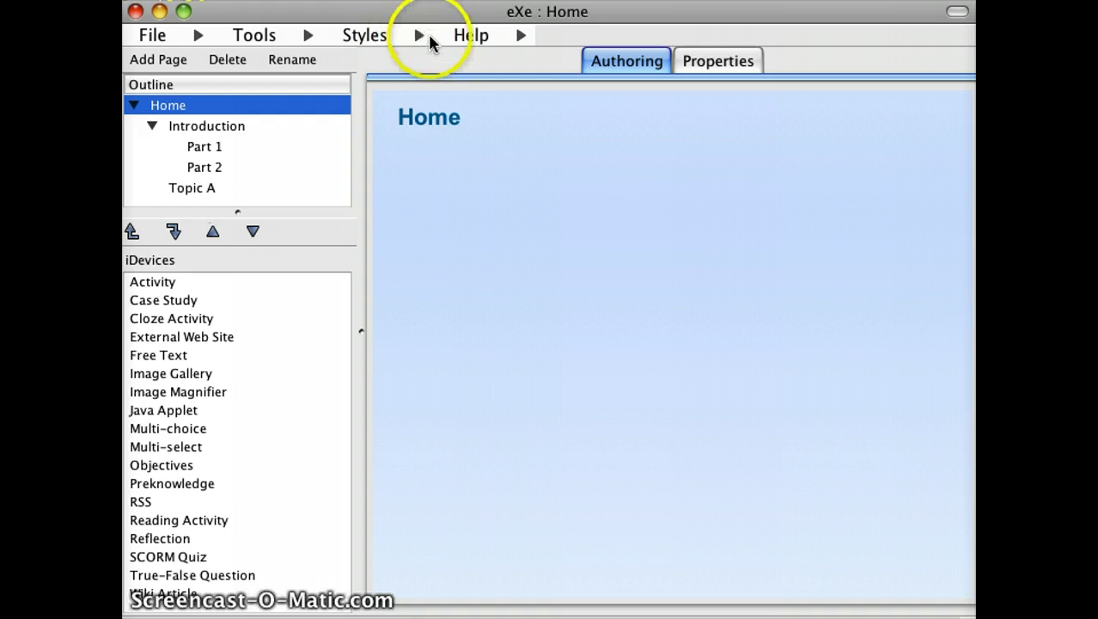
click(425, 38)
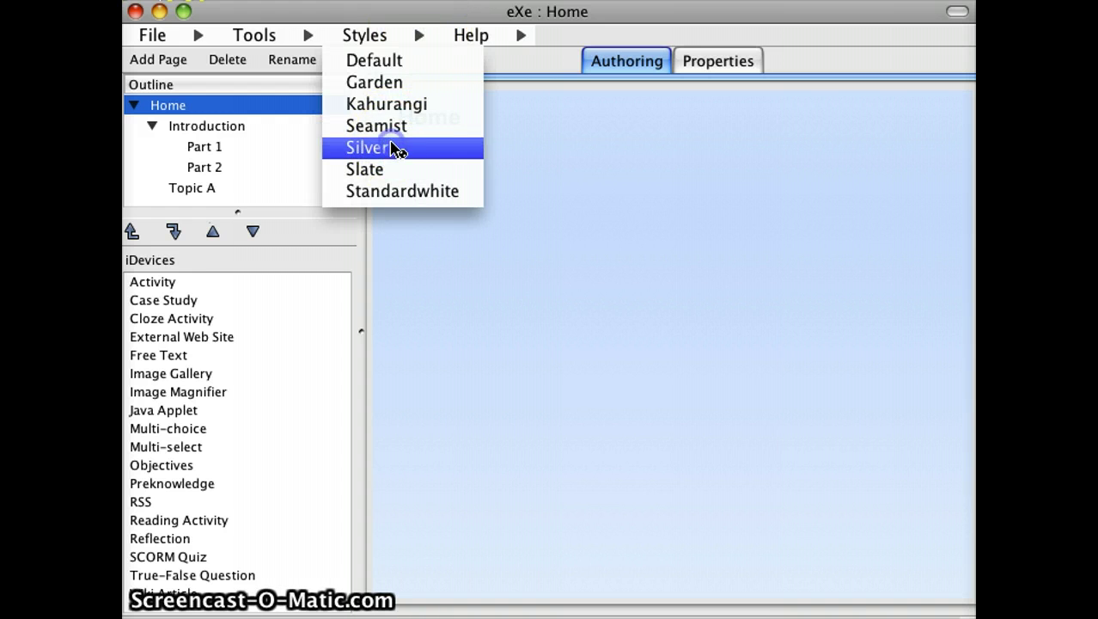
click(391, 146)
- Apply the Slate style to the project
click(418, 35)
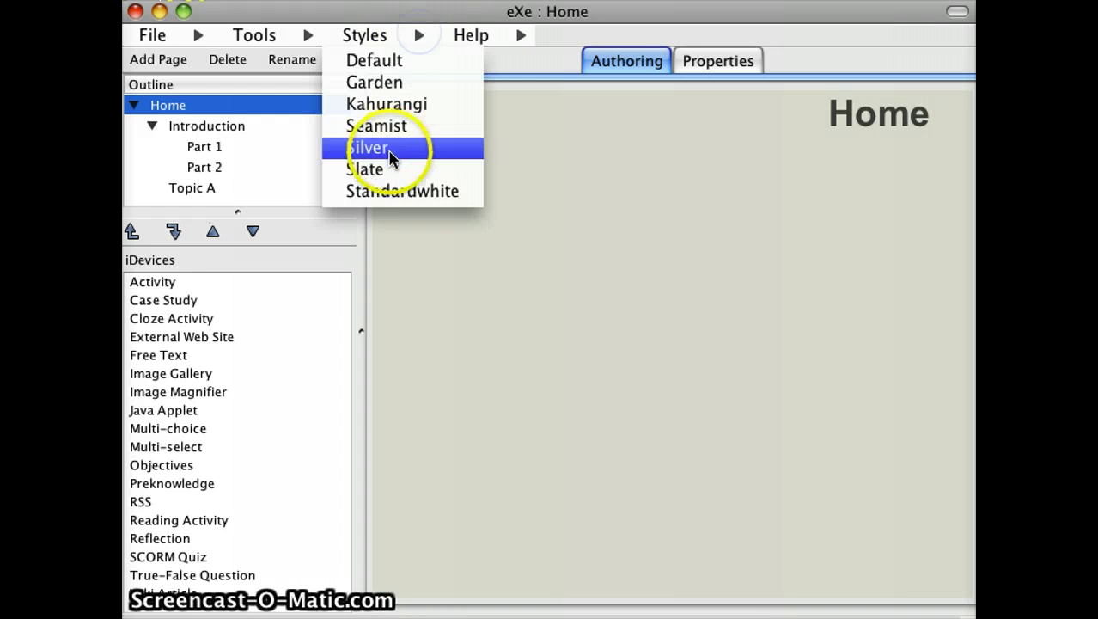
click(390, 176)
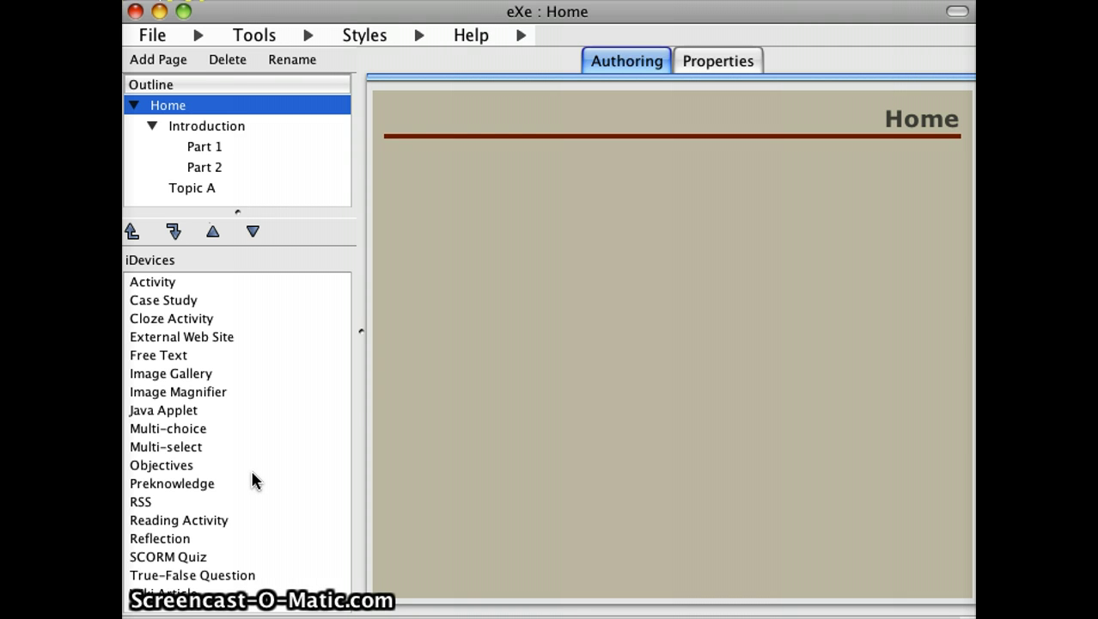
- Add an Objectives iDevice to the Home page and title it Welcome
click(174, 470)
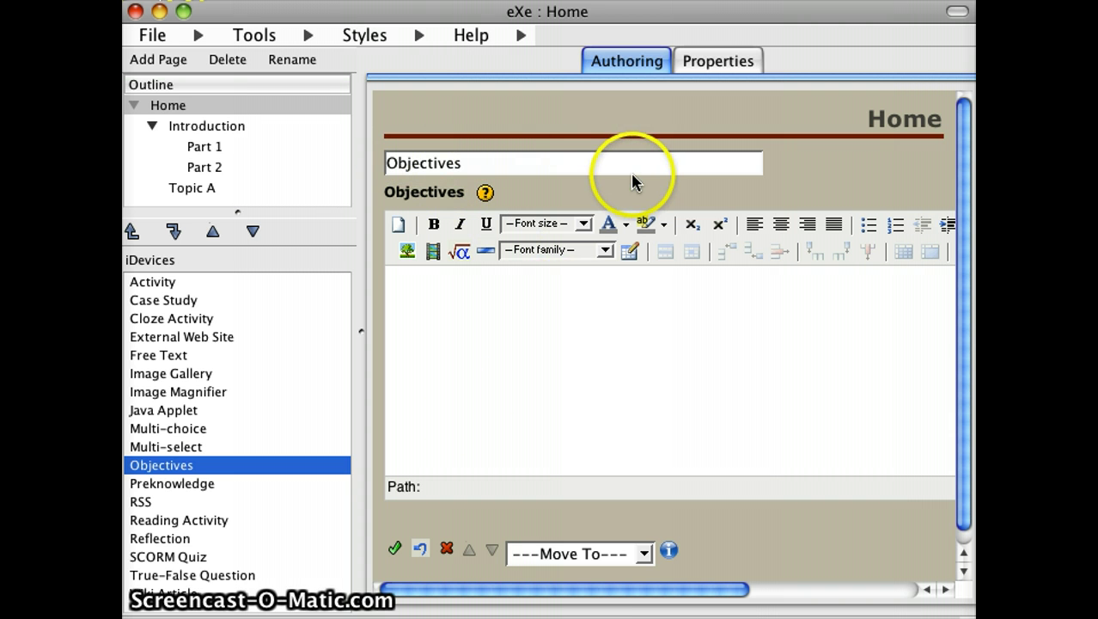
click(455, 164)
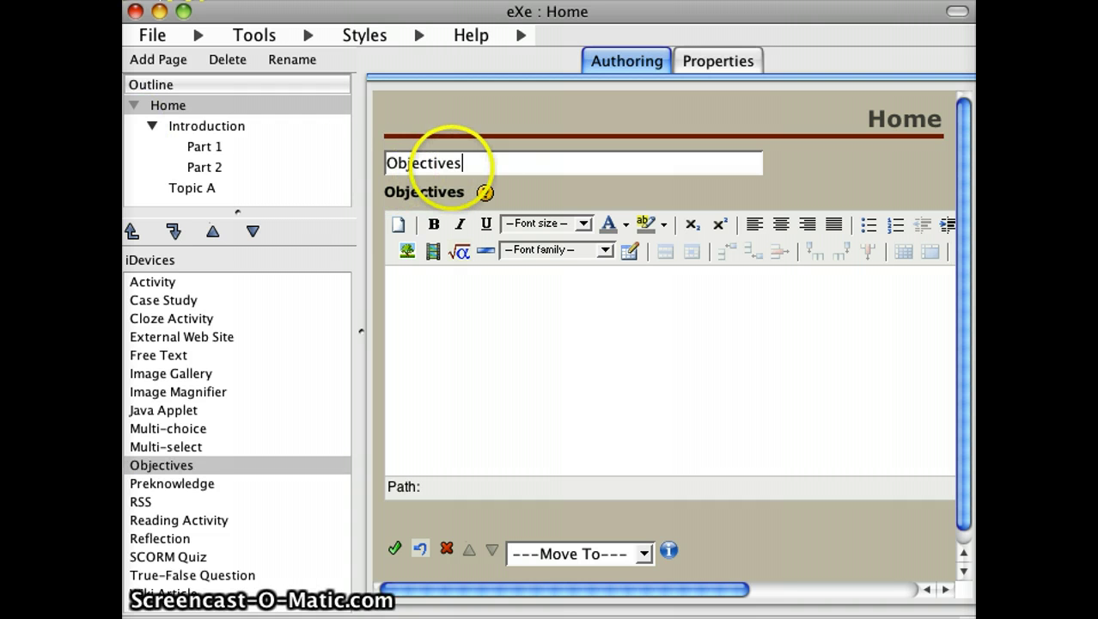
drag(462, 163, 370, 158)
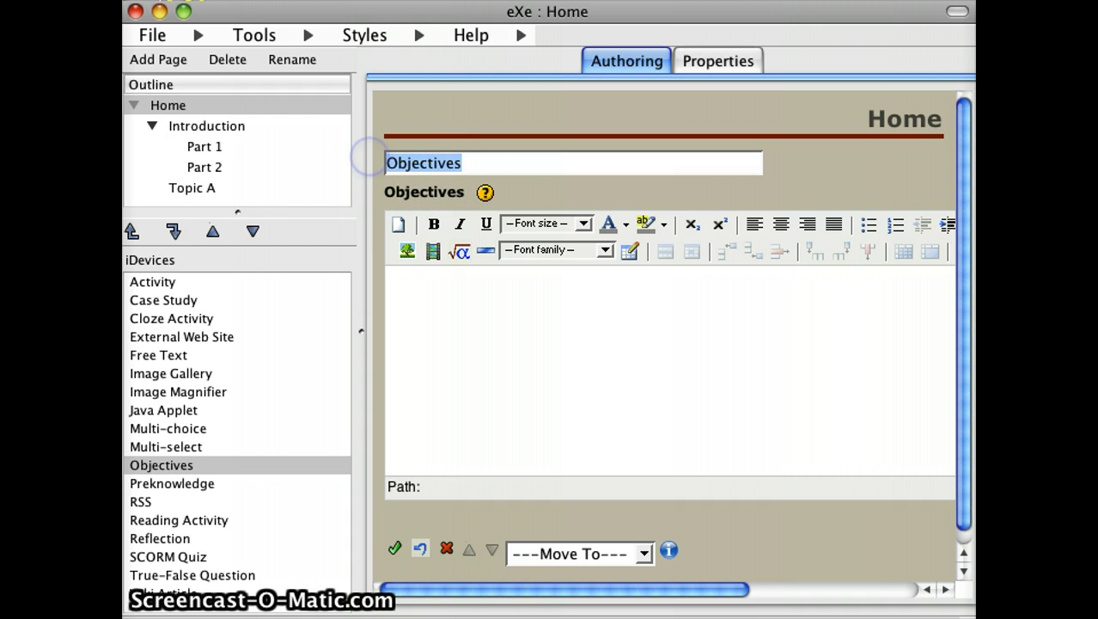
text(We)
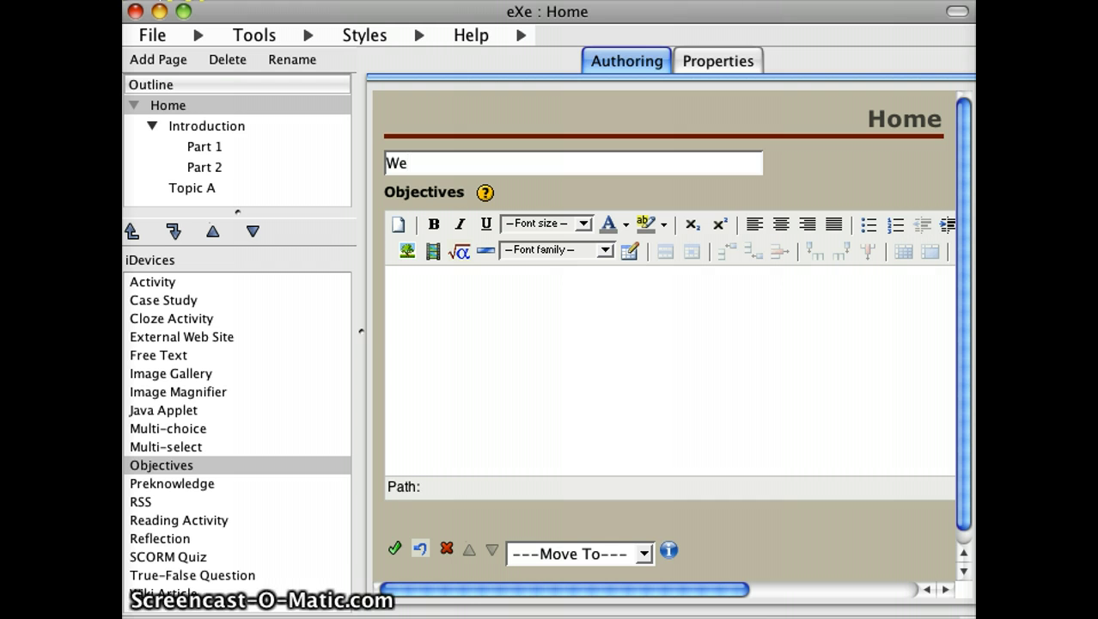
text(lcome)
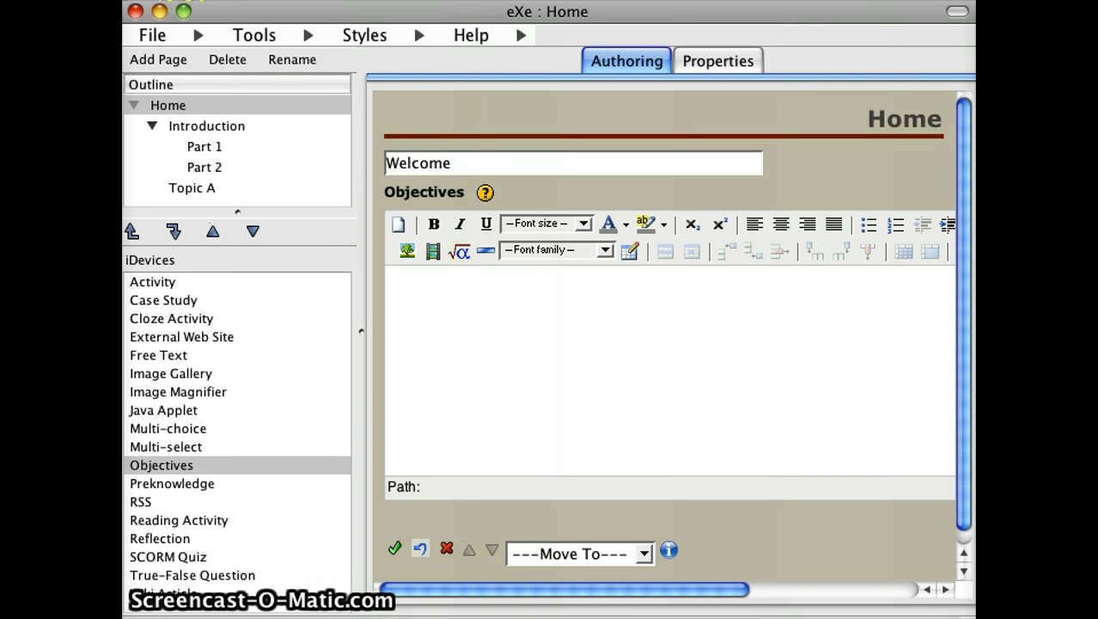
- Enter "Welcome to the resource package about stuff." as the objectives text and finish editing the iDevice
click(475, 370)
click(473, 331)
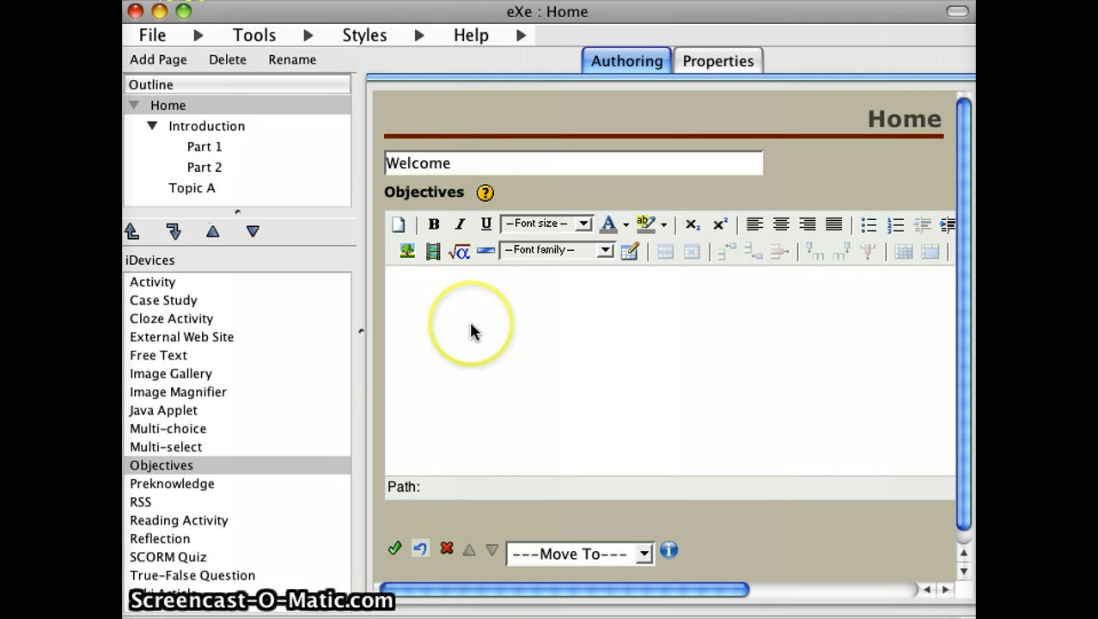
text(W)
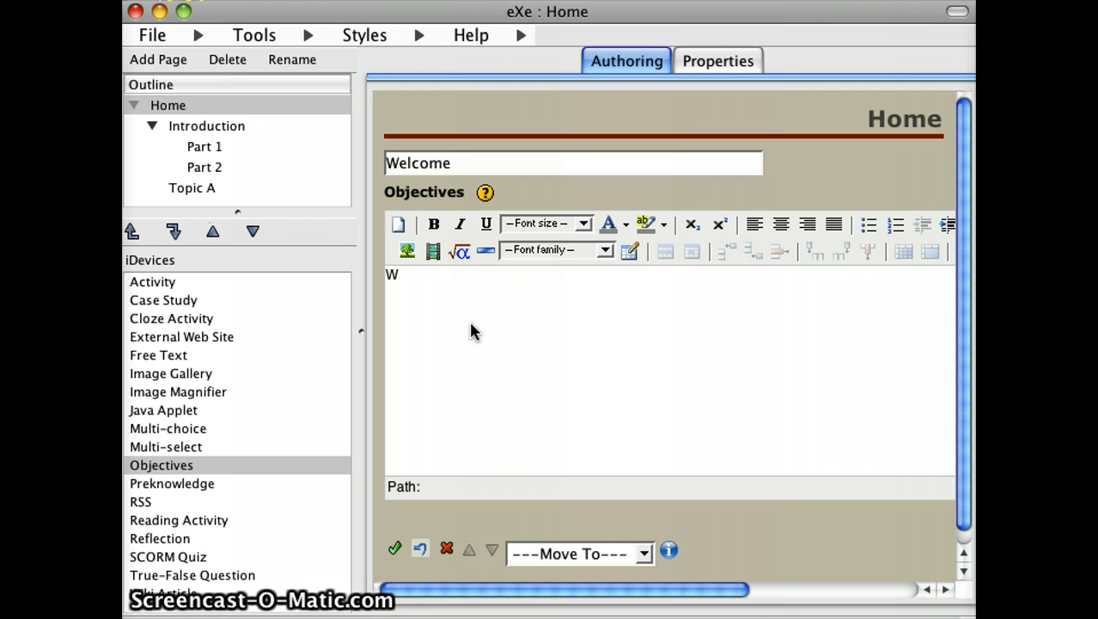
text(elcome to)
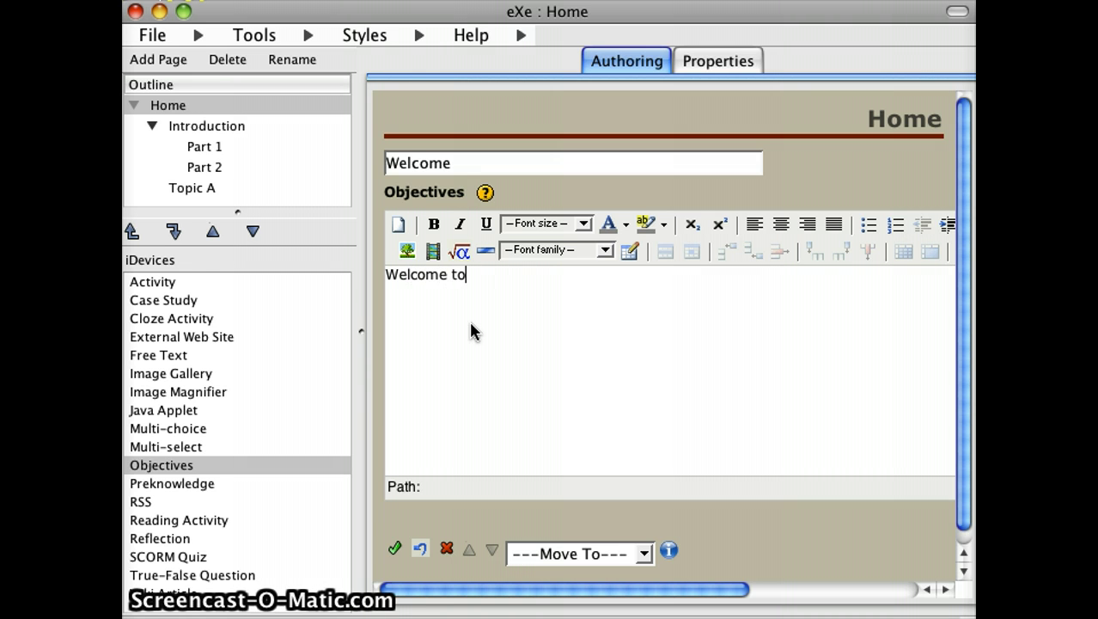
text( the resource package about)
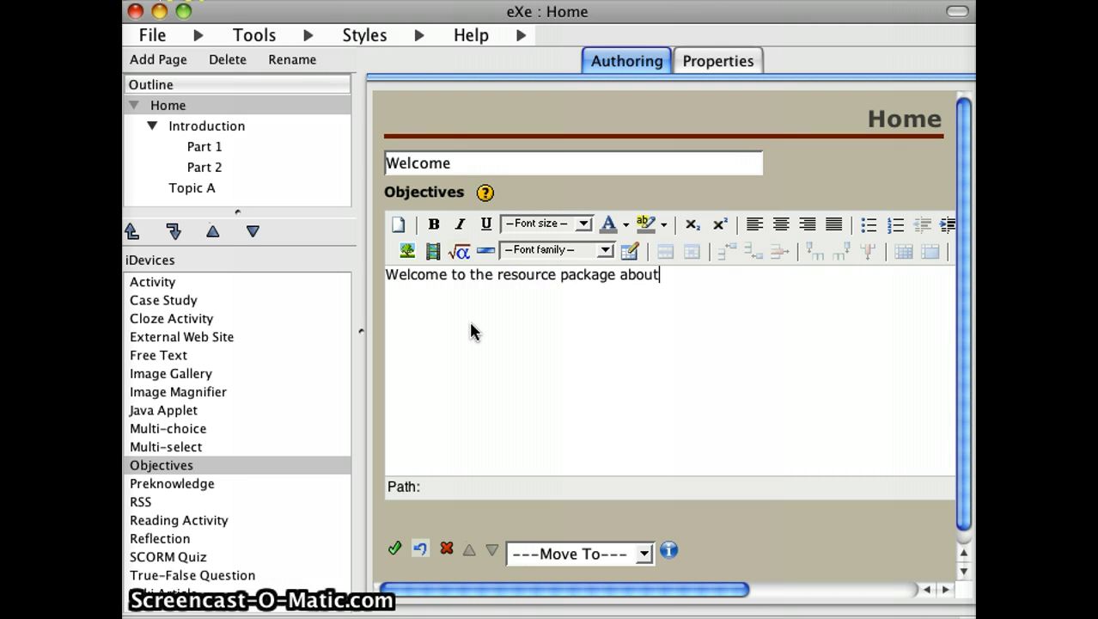
text( stuff.)
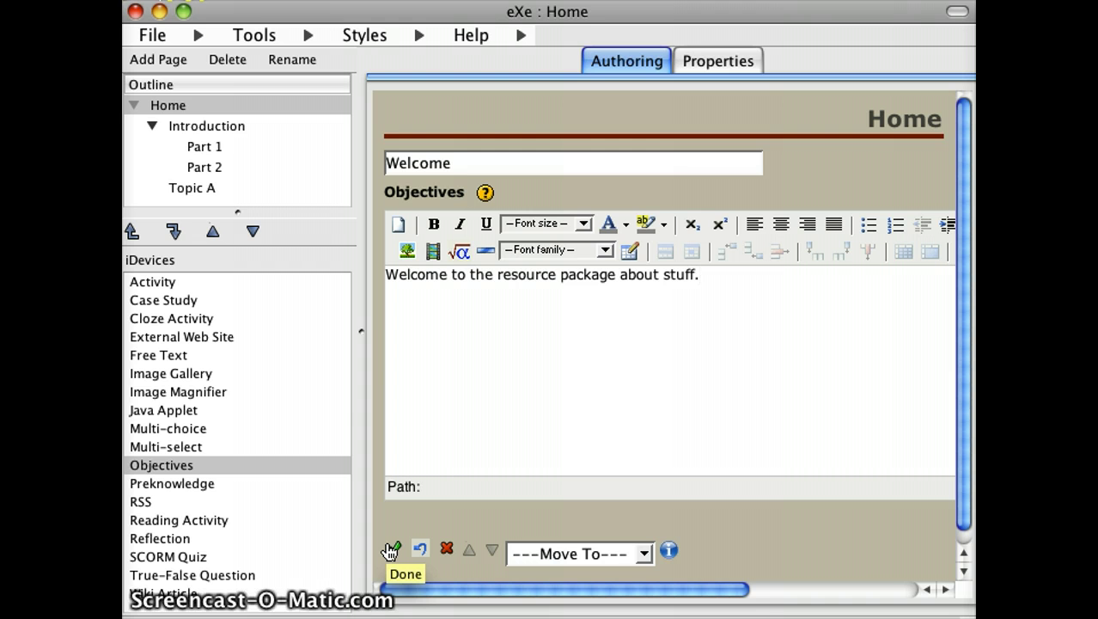
click(391, 550)
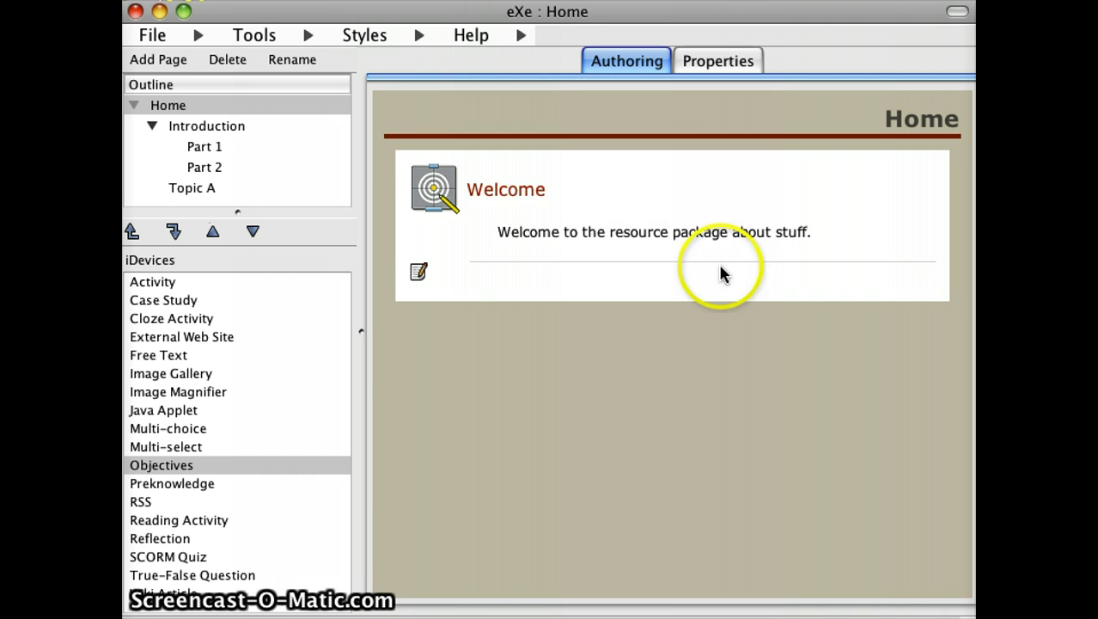
- Reopen the Welcome iDevice for editing, check its move destinations and finish editing
click(416, 286)
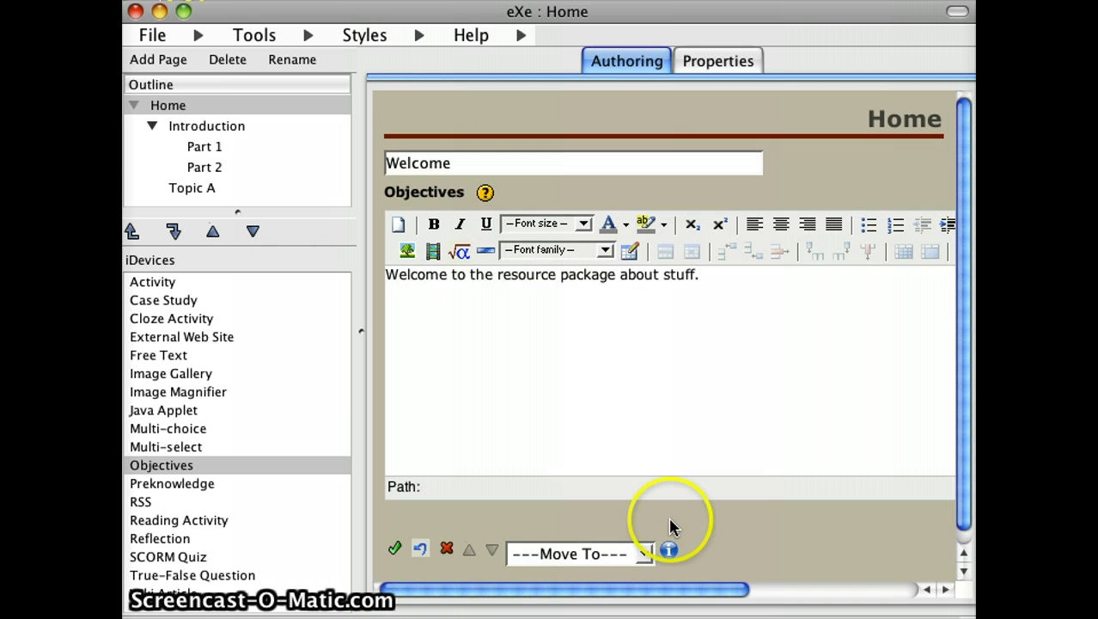
click(649, 551)
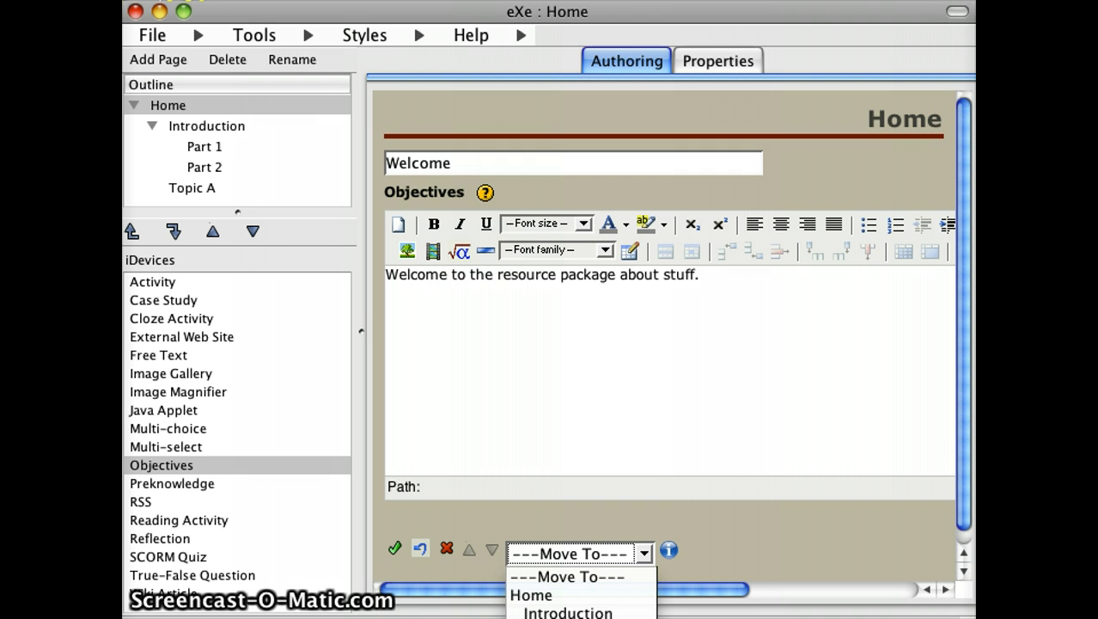
click(529, 593)
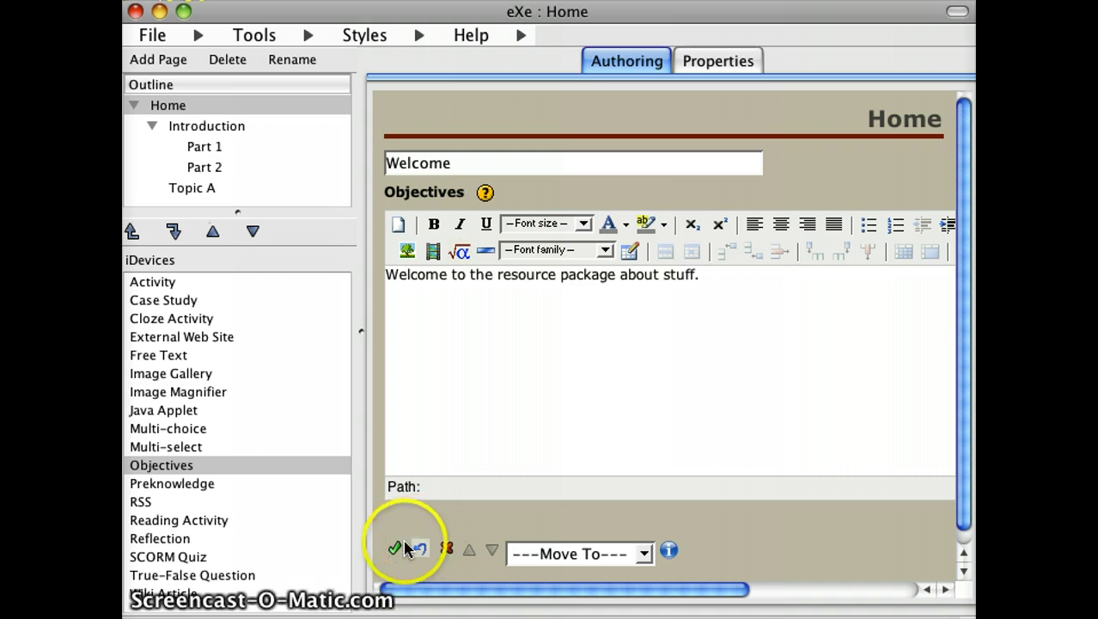
click(402, 545)
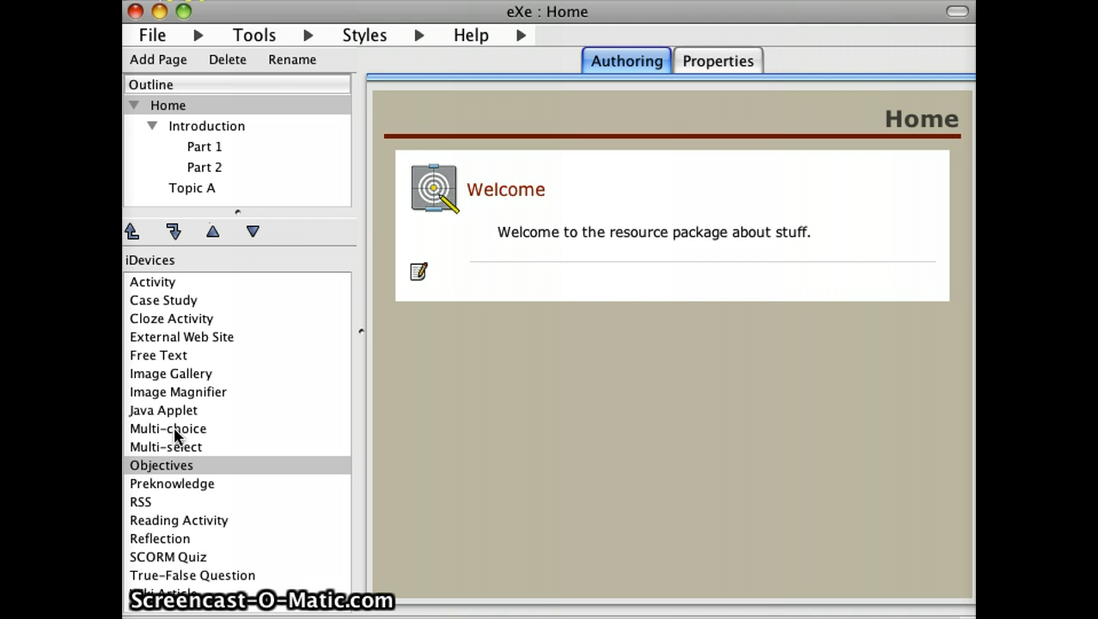
- Add a Multi-choice iDevice to the Part 1 page with the question "What is 2 + 2?"
click(198, 146)
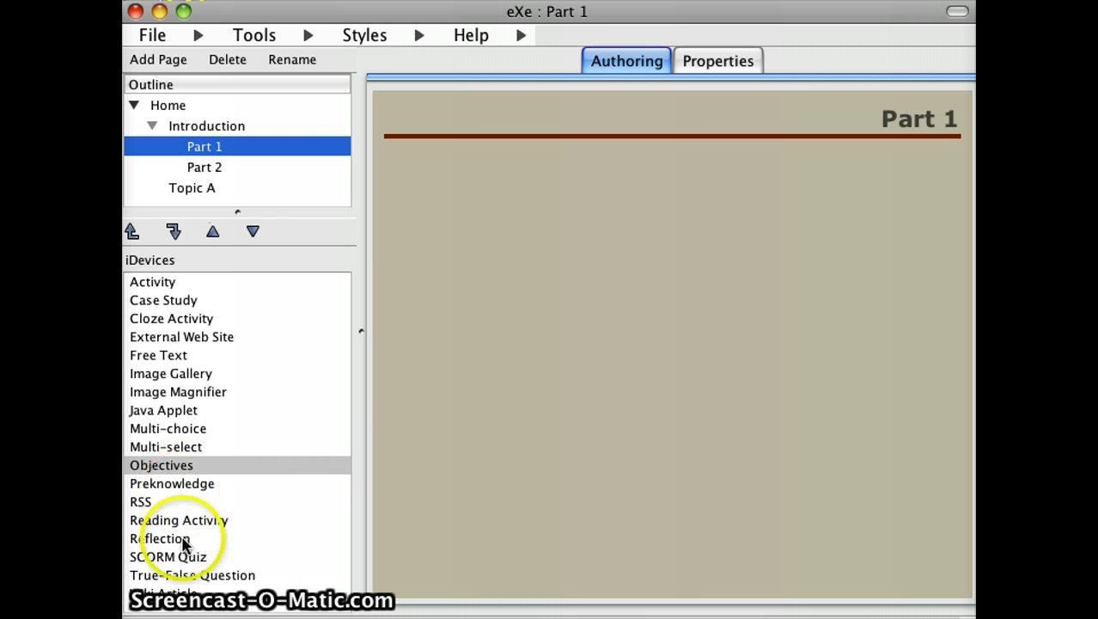
click(189, 429)
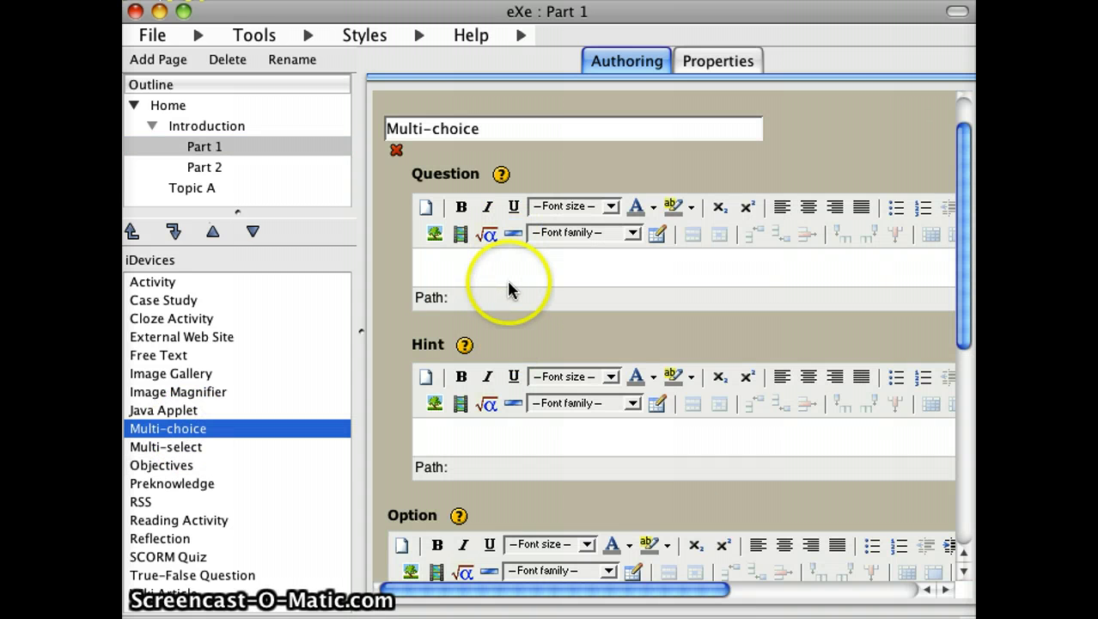
click(507, 276)
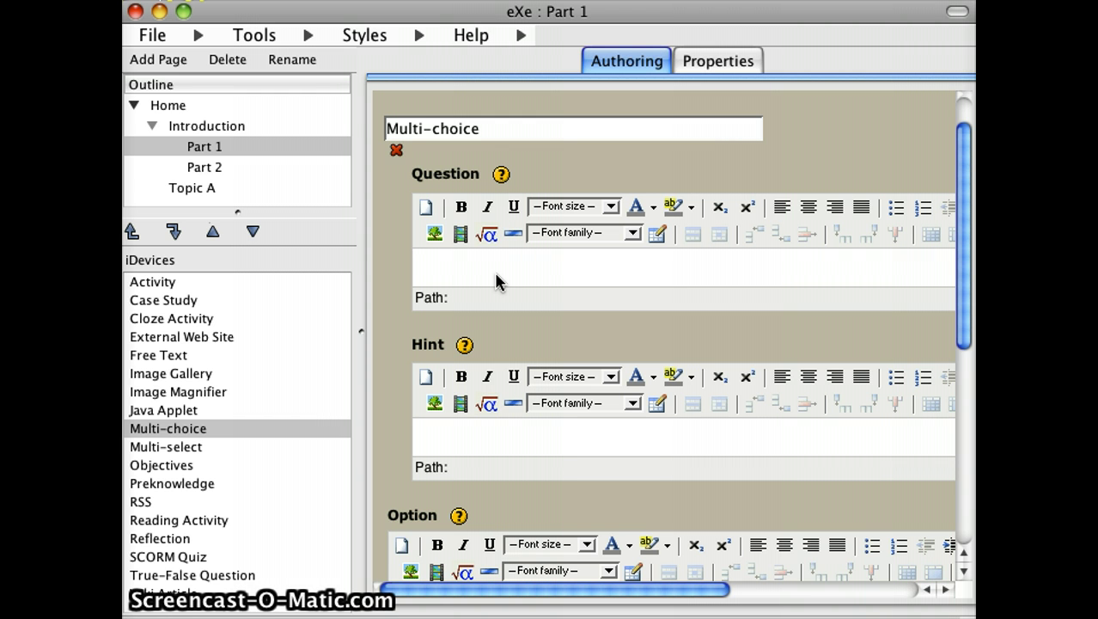
text(at is)
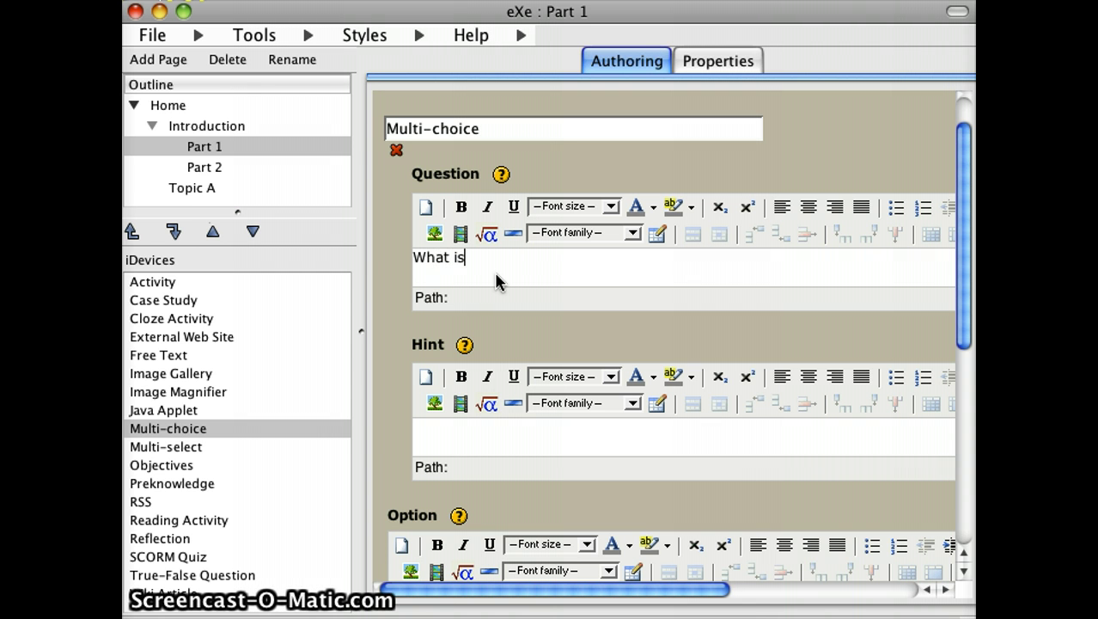
text( 2 +)
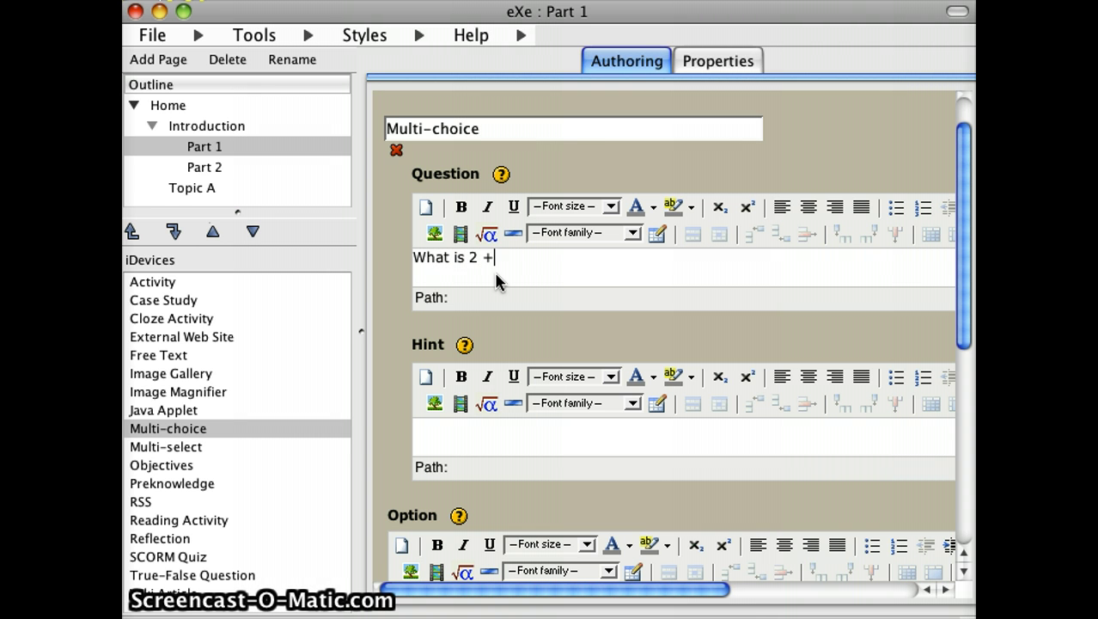
text( 2?)
- Fill in the first answer option as 3 with the feedback "No you're too low"
click(638, 356)
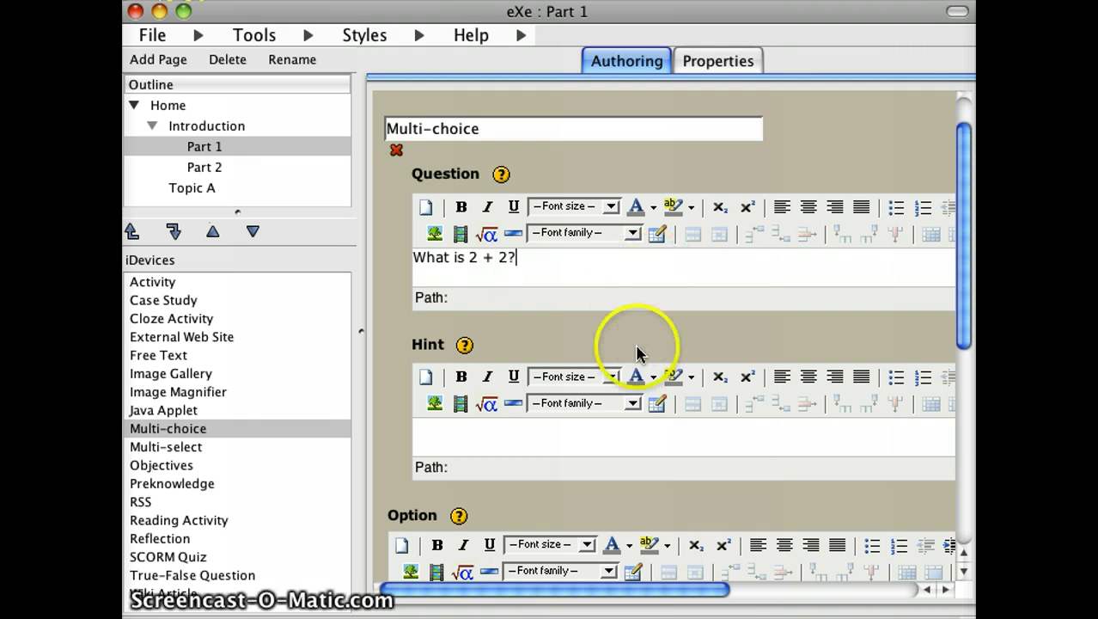
scroll(636, 352, down, 5)
scroll(638, 354, down, 1)
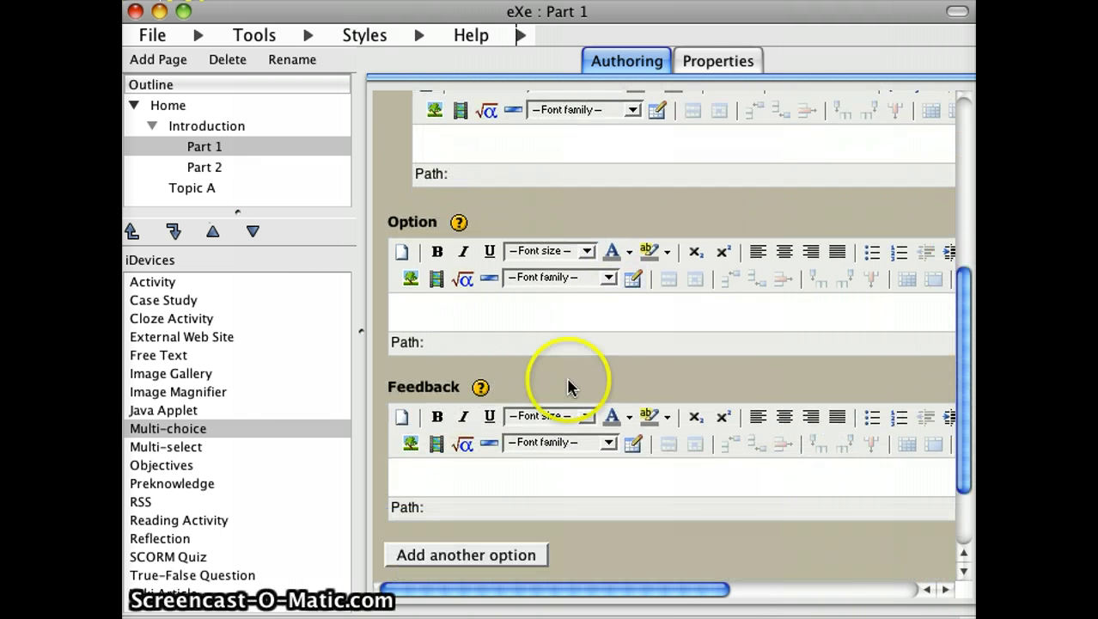
click(519, 322)
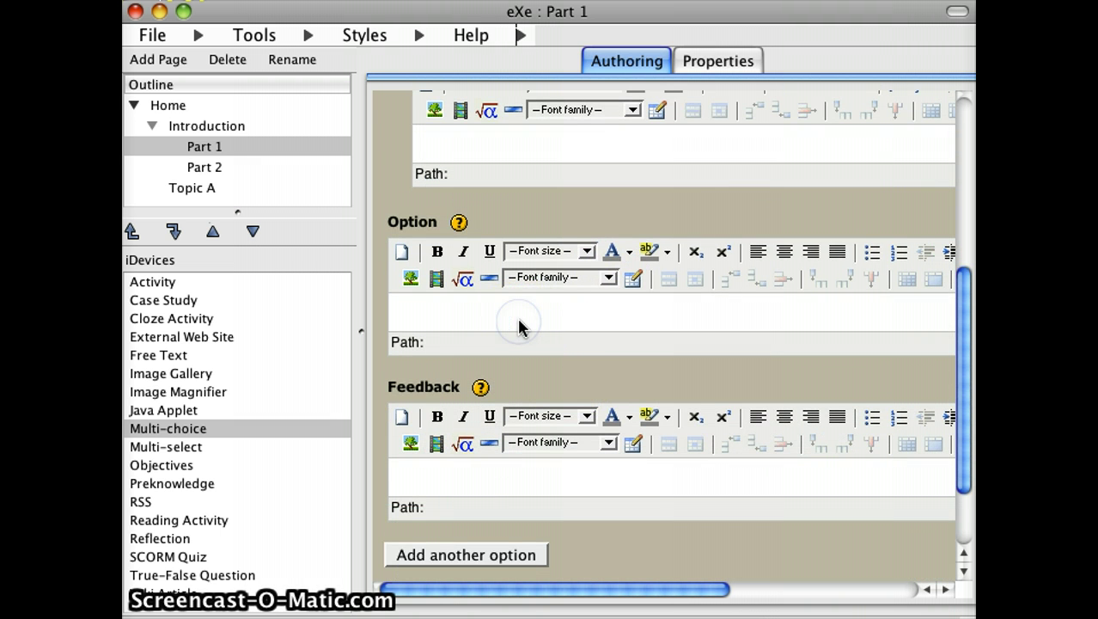
click(520, 318)
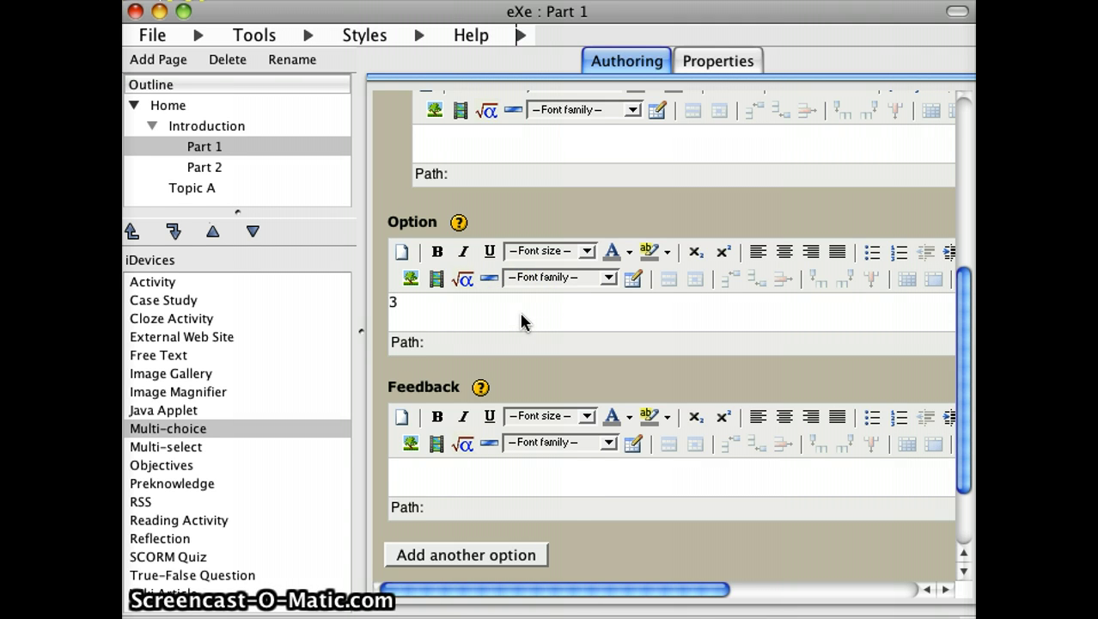
click(540, 481)
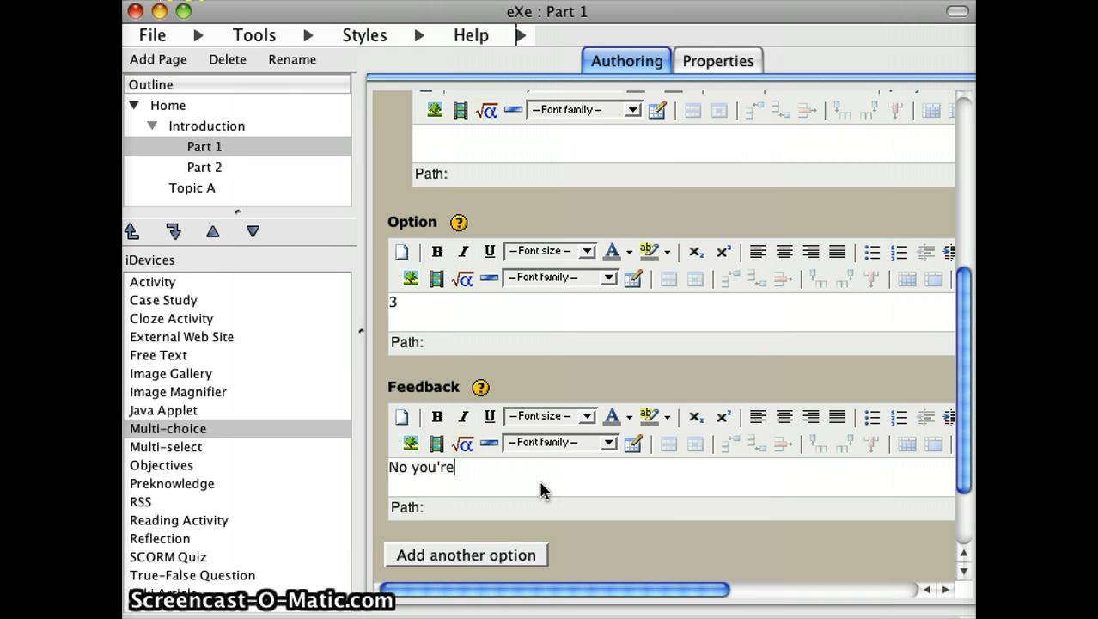
text(No you're too low)
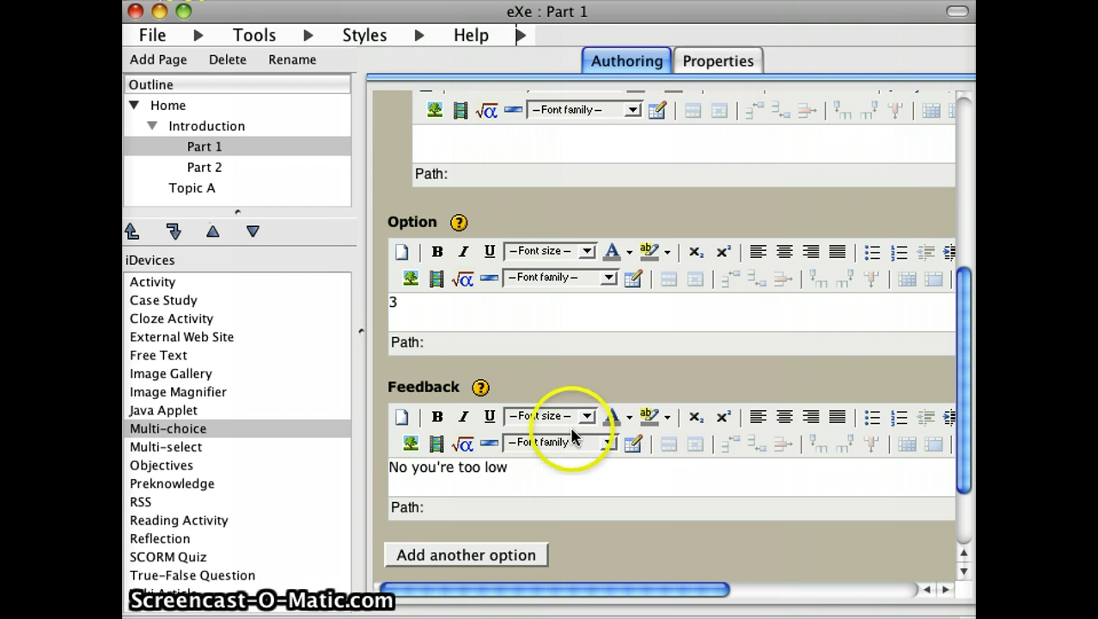
- Add a second answer option of 4 with the feedback "Right!"
click(502, 559)
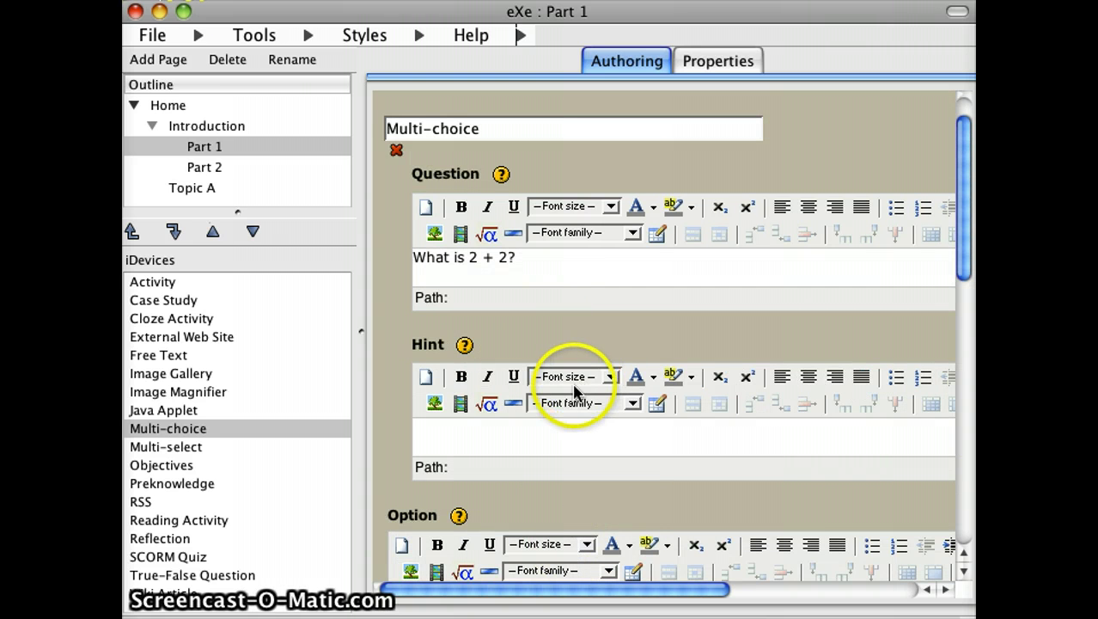
scroll(569, 405, down, 5)
scroll(569, 409, down, 5)
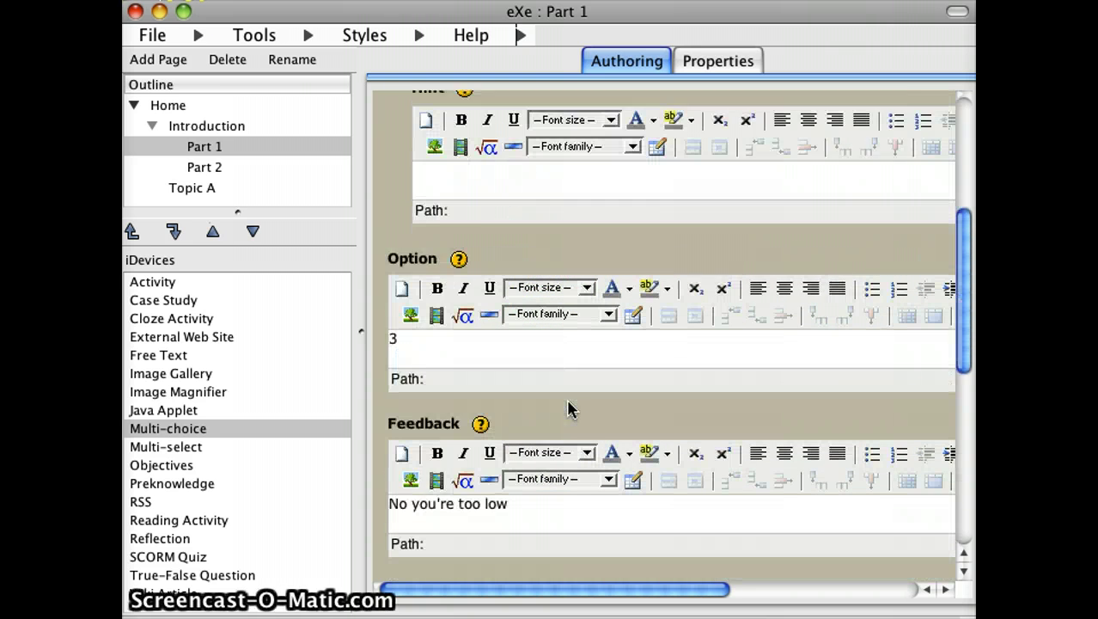
scroll(568, 409, up, 2)
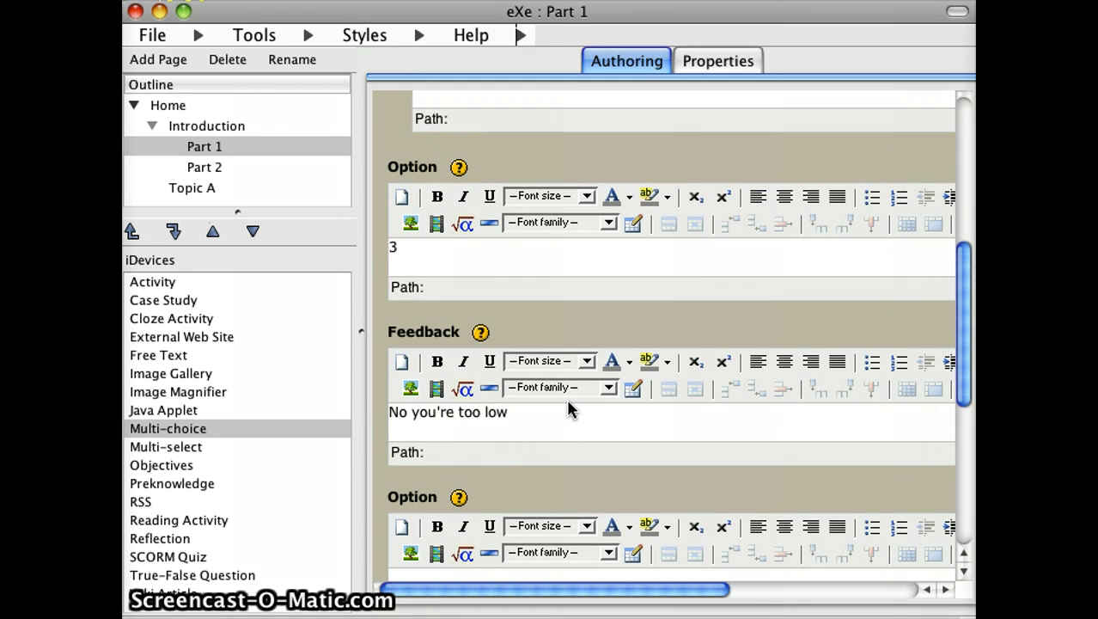
scroll(549, 417, down, 4)
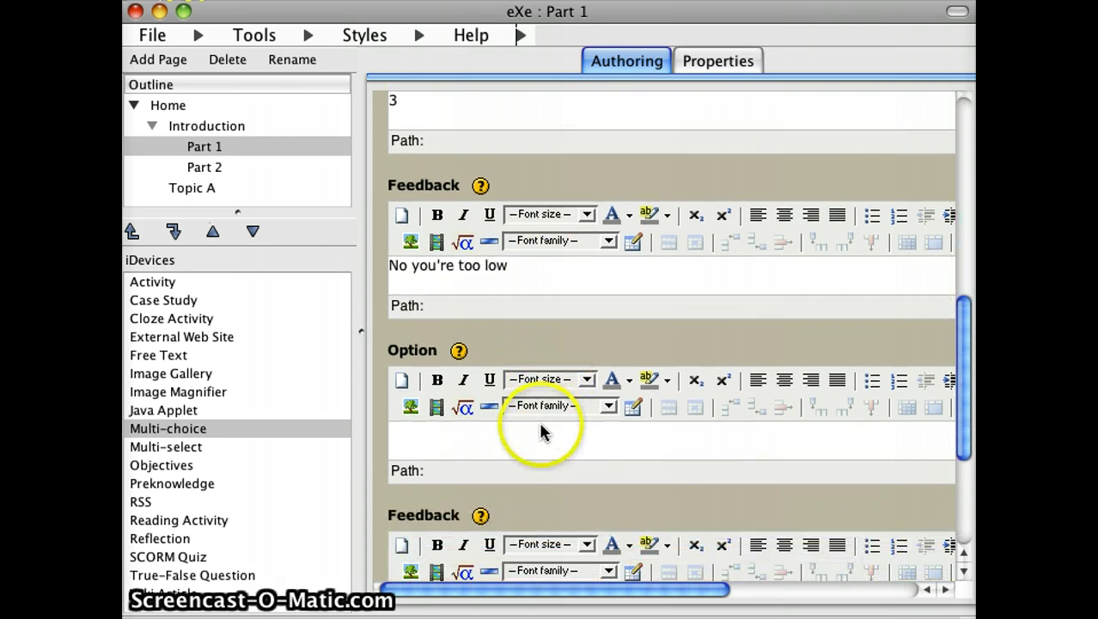
click(520, 446)
text(4)
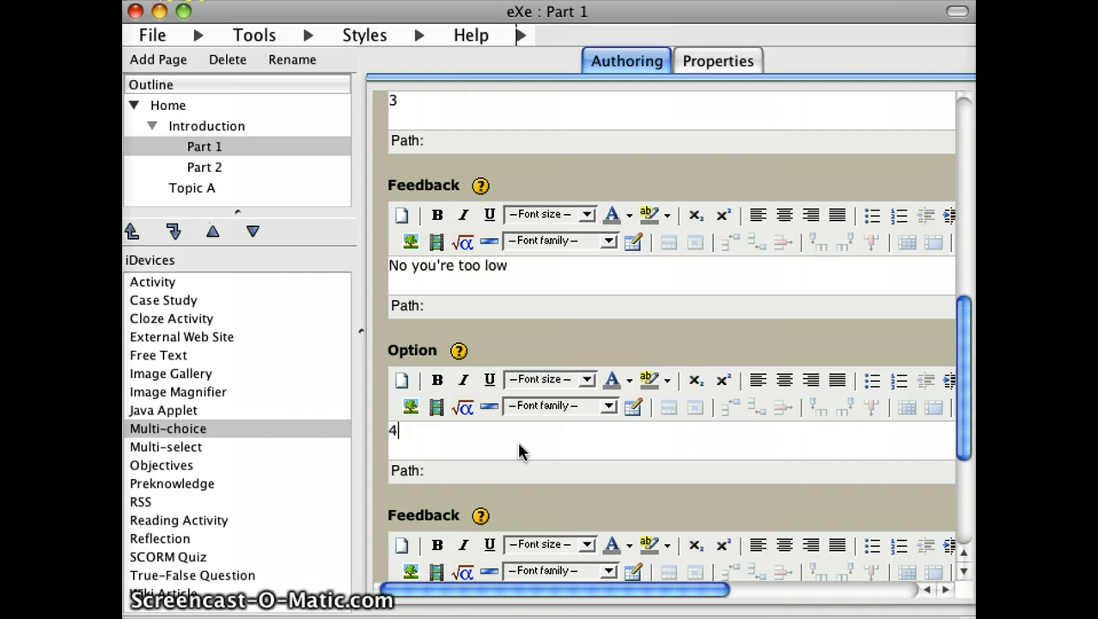
scroll(730, 436, down, 4)
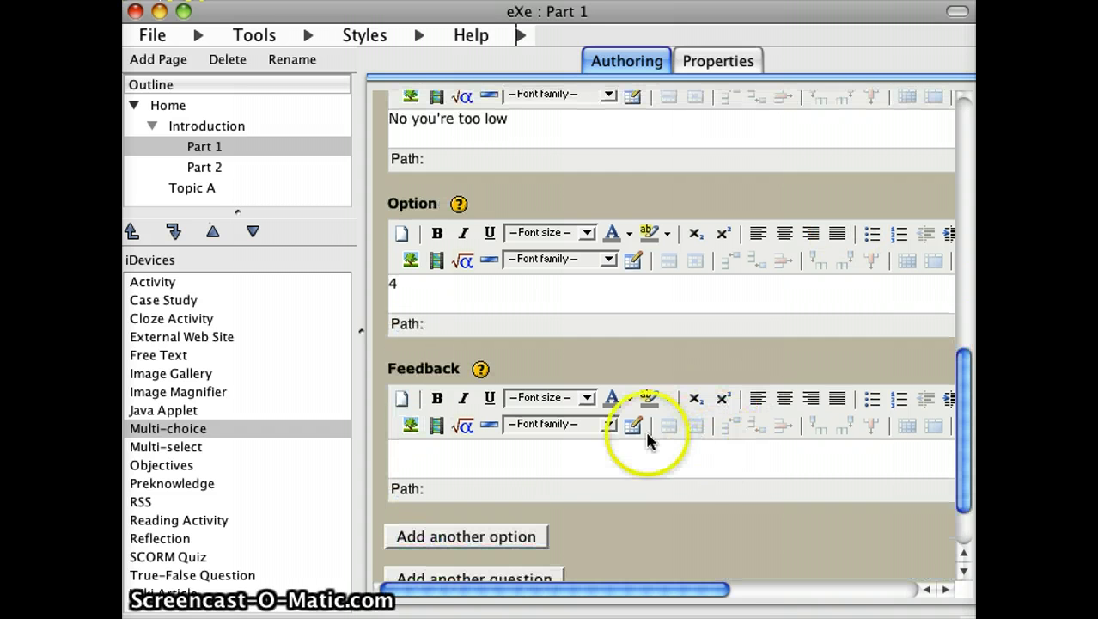
click(588, 461)
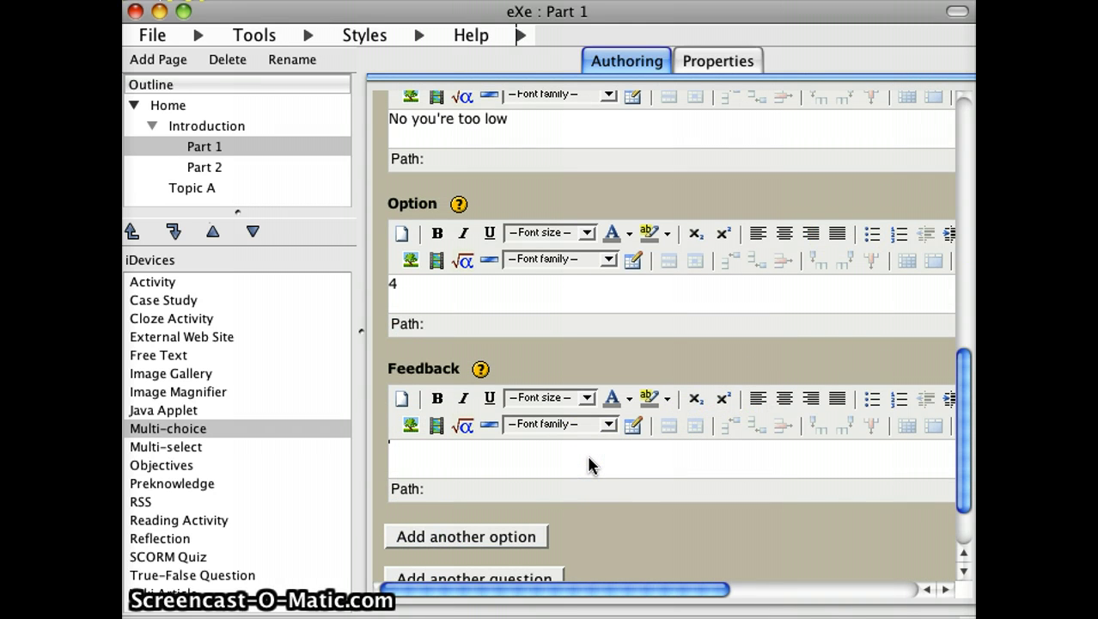
text(Right!)
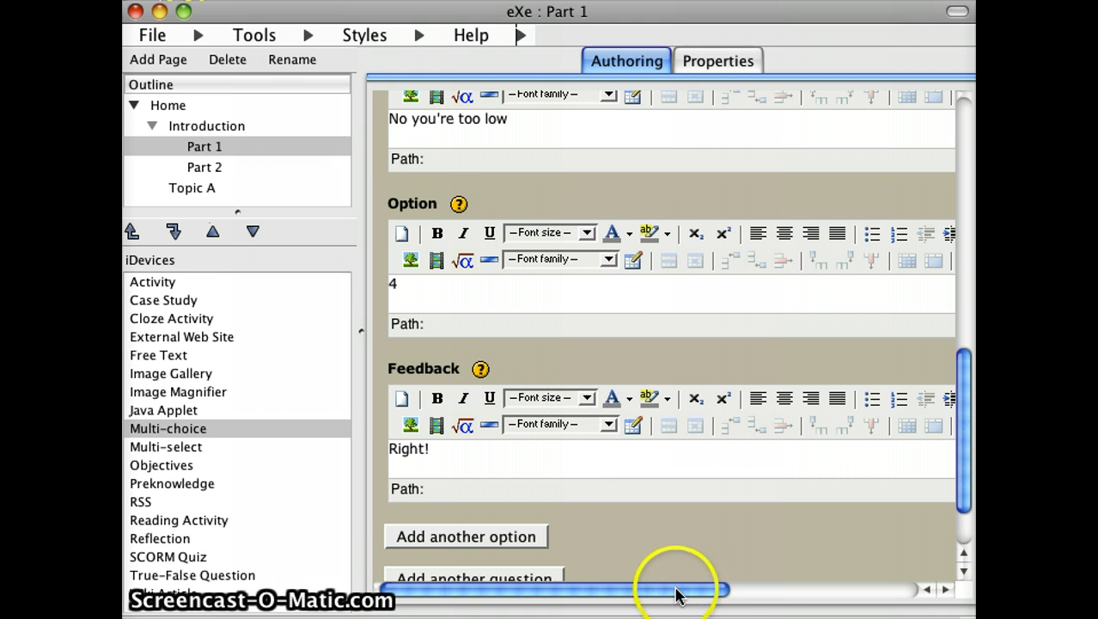
- Mark answer option 4 as the correct answer and finish editing the Multi-choice iDevice
drag(676, 589, 960, 564)
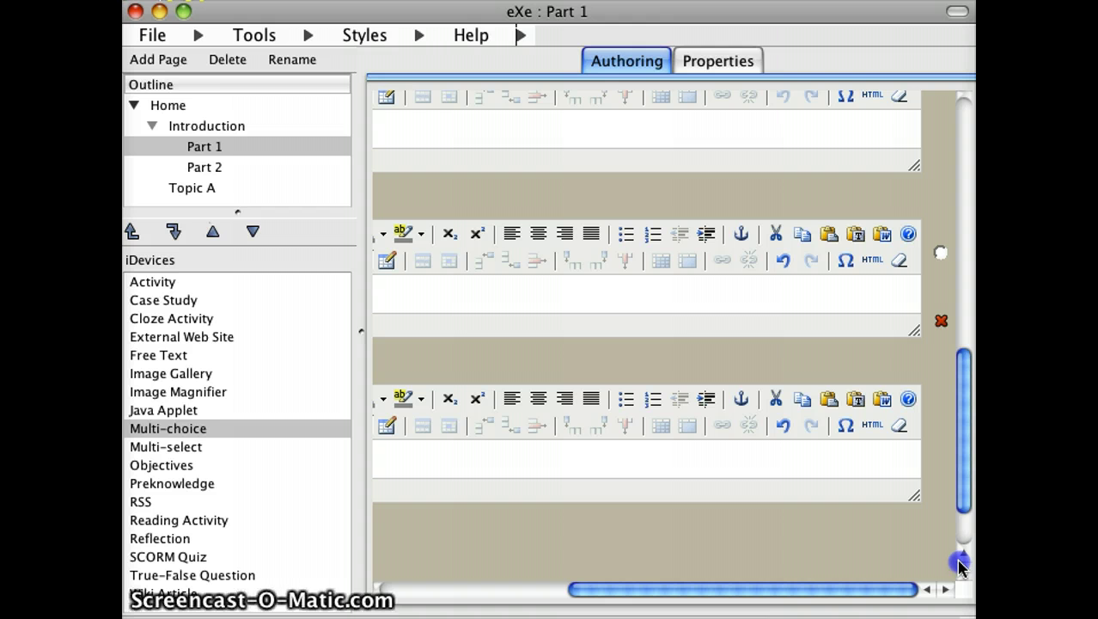
click(899, 252)
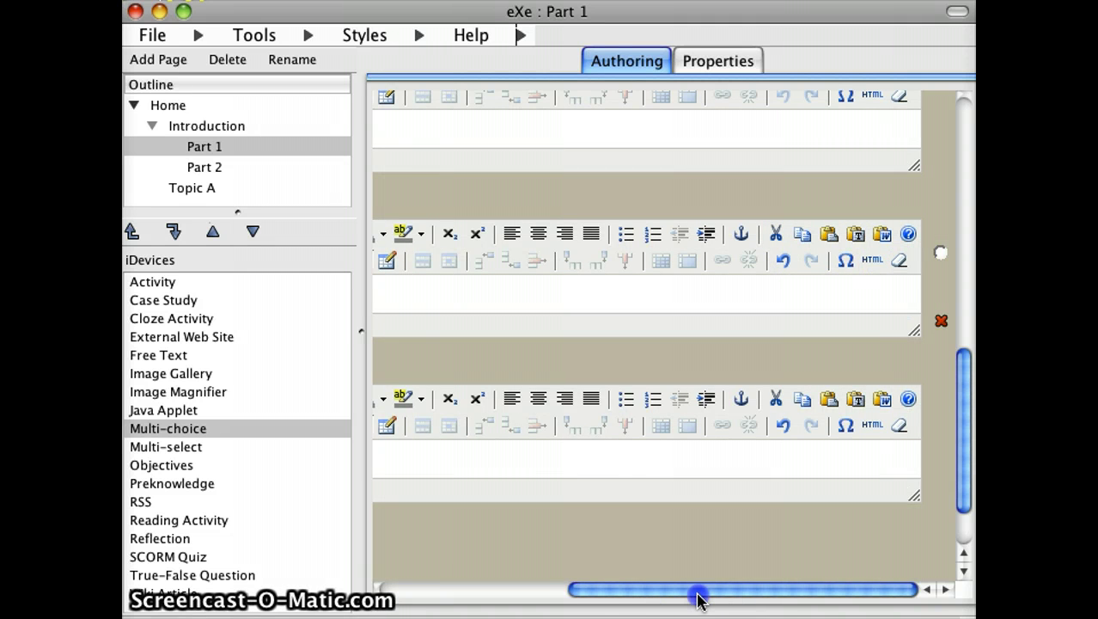
drag(698, 593, 829, 585)
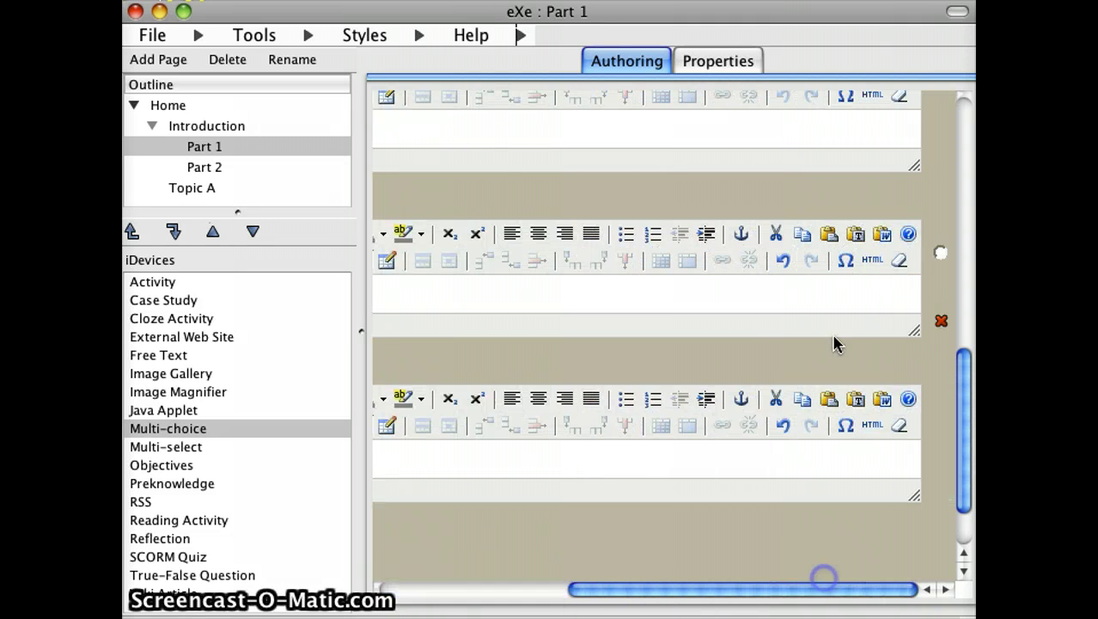
click(941, 256)
drag(667, 587, 442, 601)
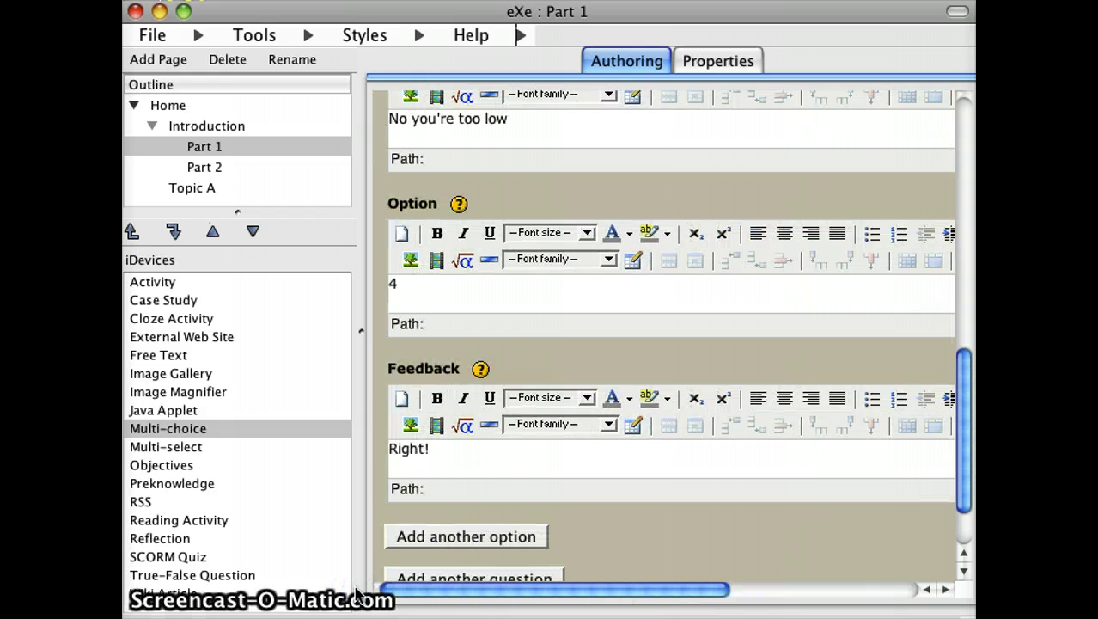
scroll(601, 520, down, 3)
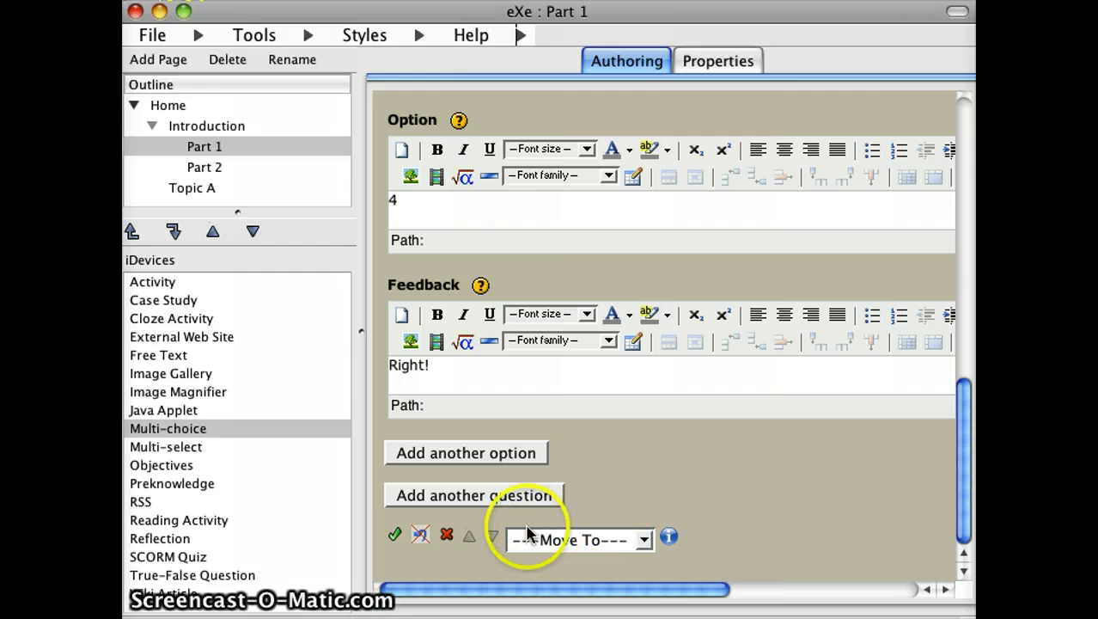
click(396, 537)
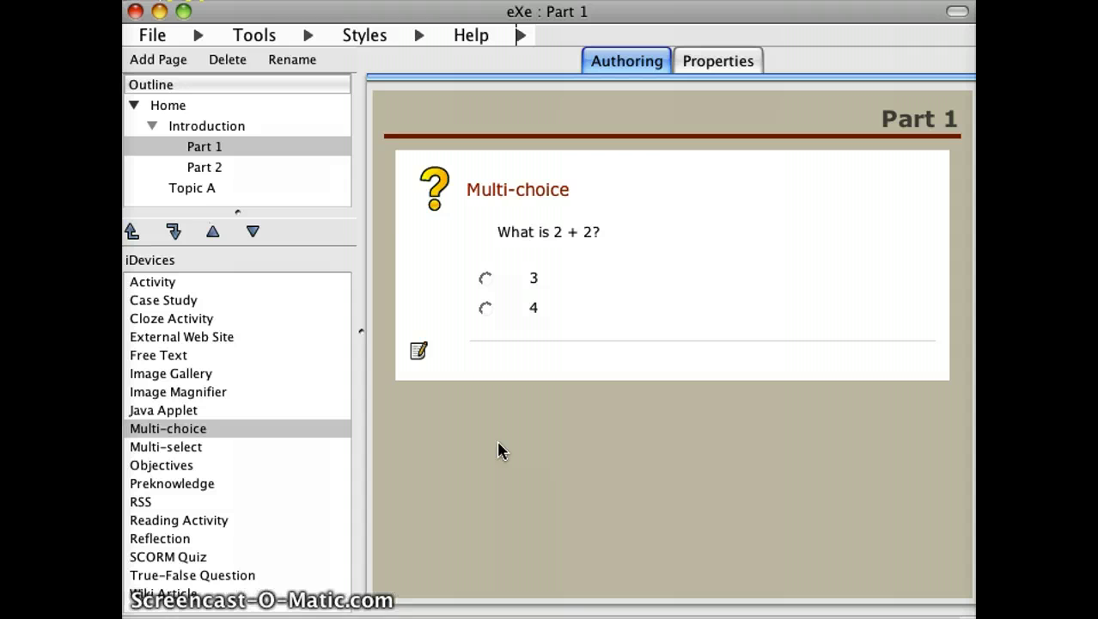
- Add a Reflection iDevice to the Introduction page with the question "In your journal answer the question why is 2+2=4"
click(225, 131)
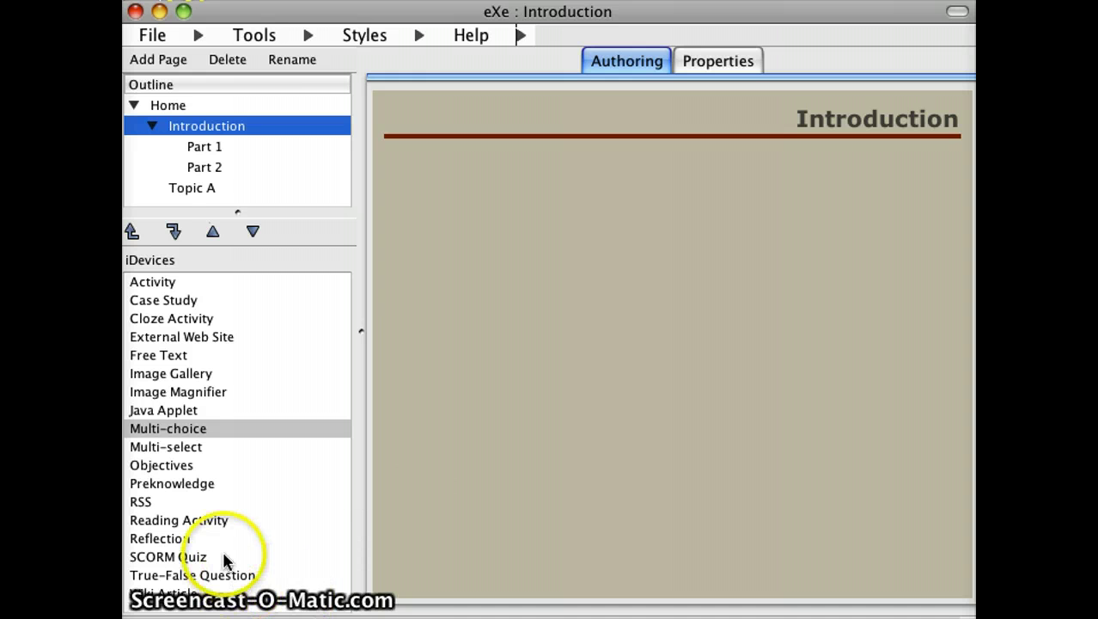
click(168, 538)
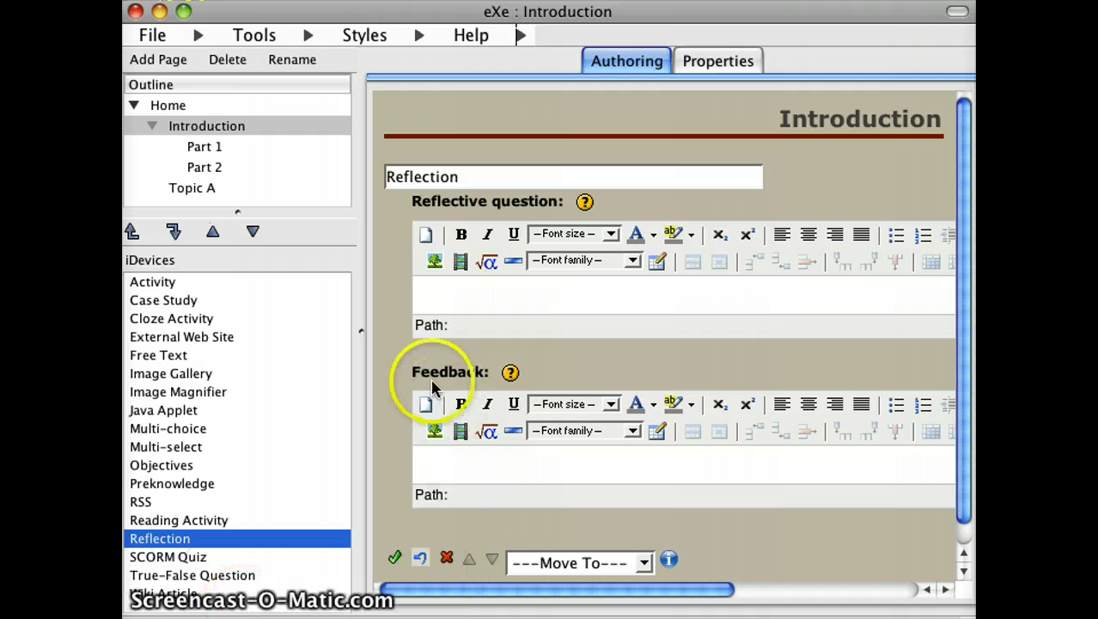
click(458, 314)
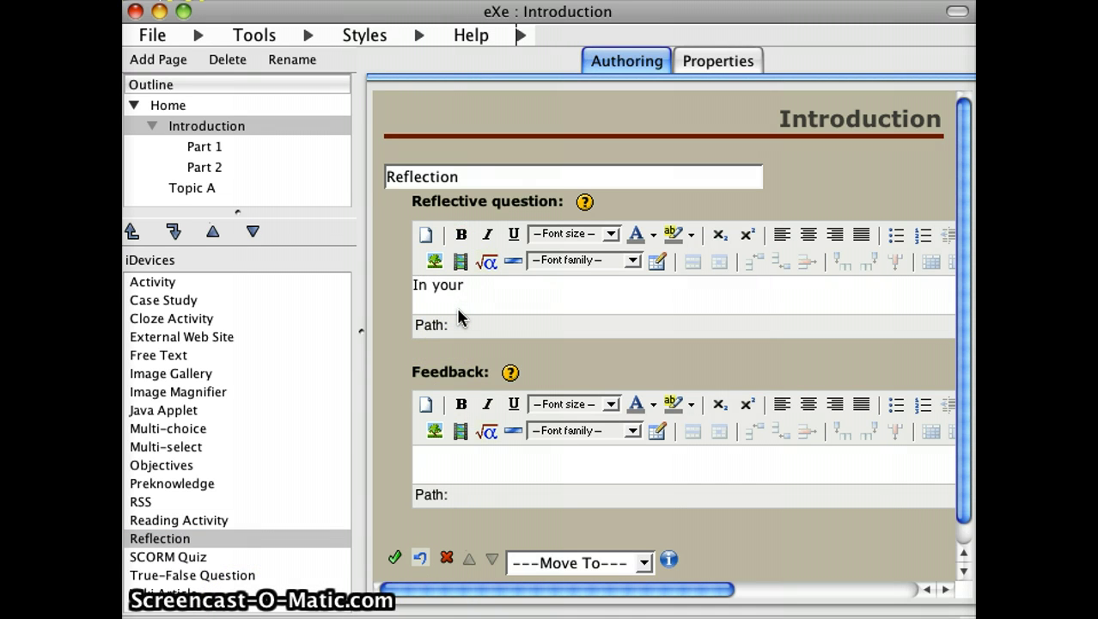
text(In your journal answer th)
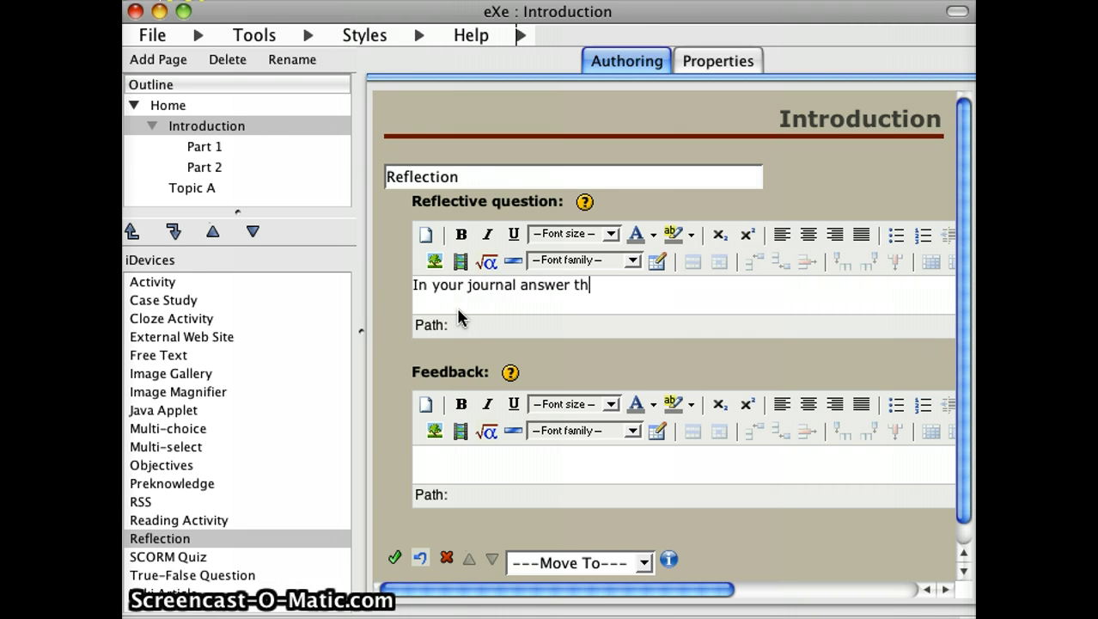
text(e question why is 2+)
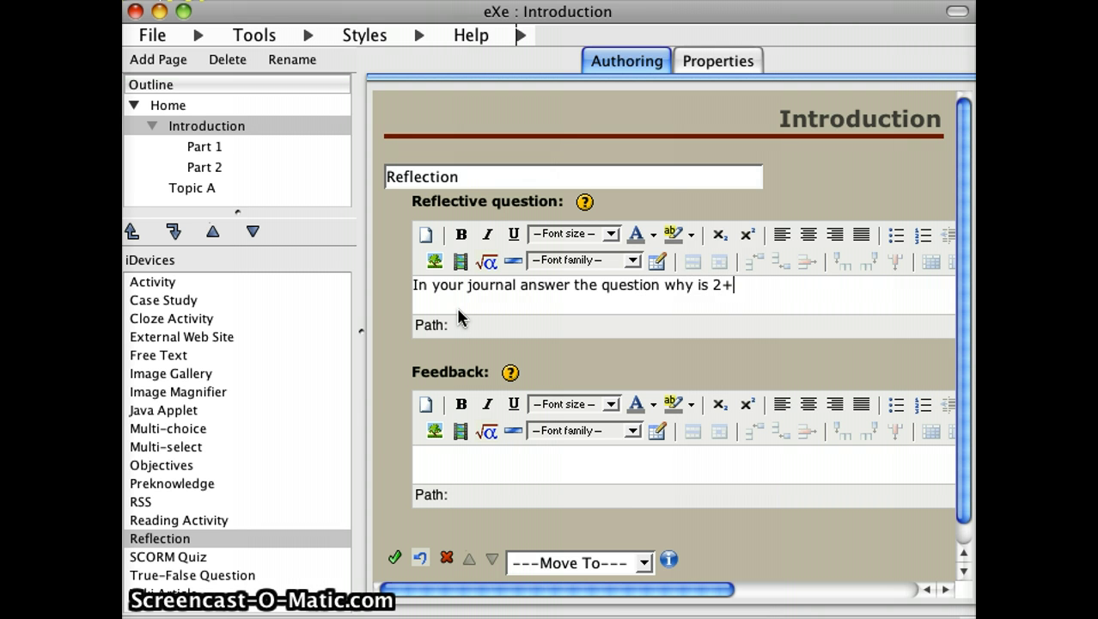
text(2=4)
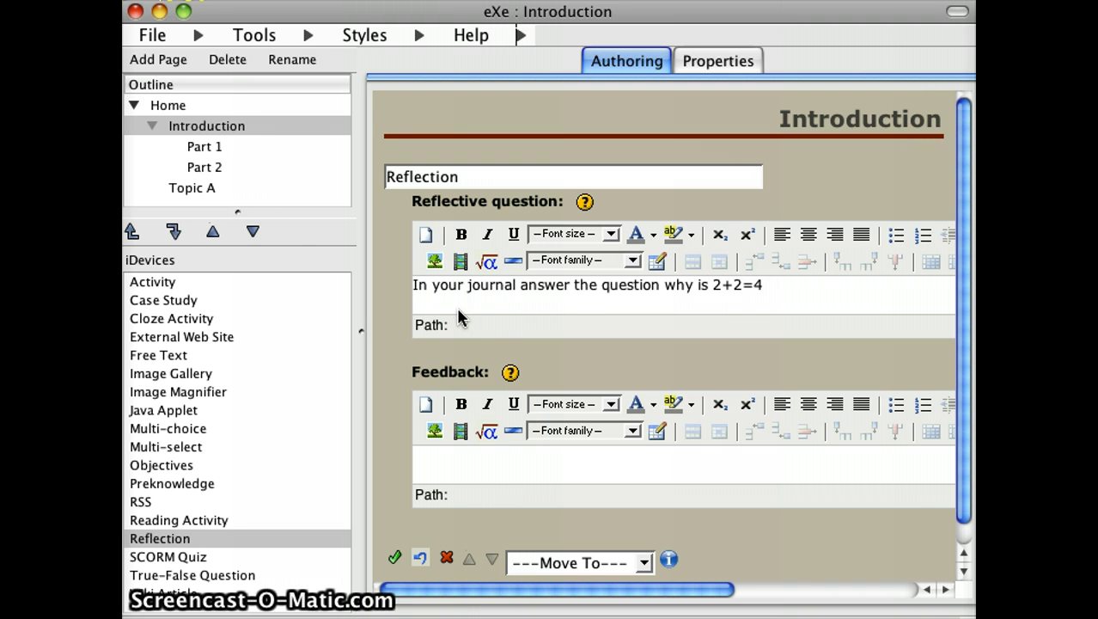
- Enter "Good job" as the Reflection feedback, finish editing the iDevice and reveal its feedback on the page
click(550, 337)
click(394, 559)
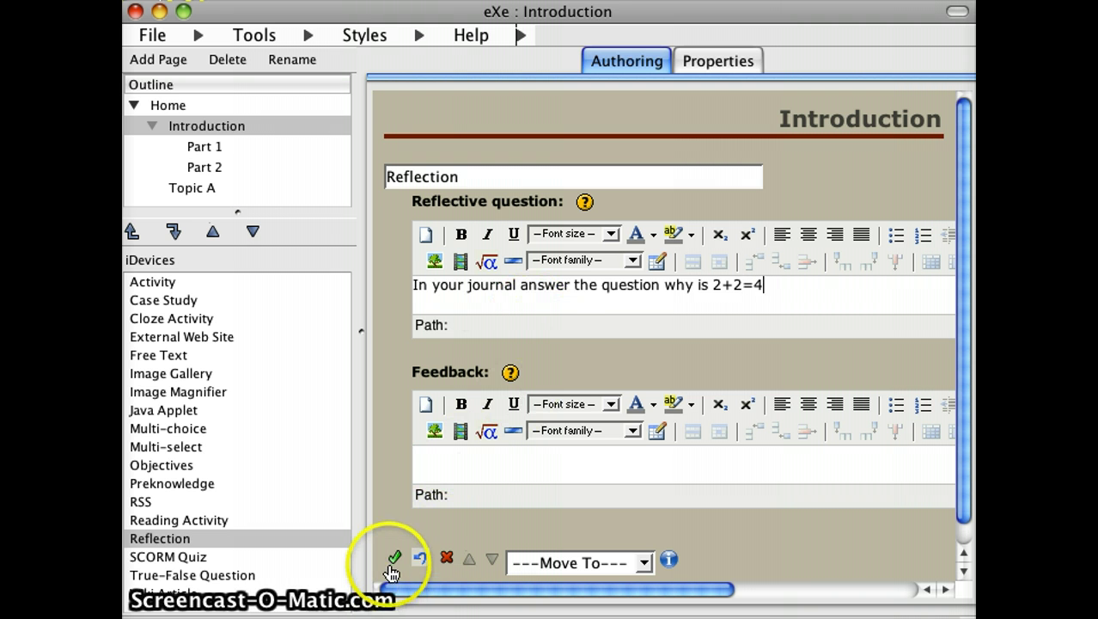
click(471, 464)
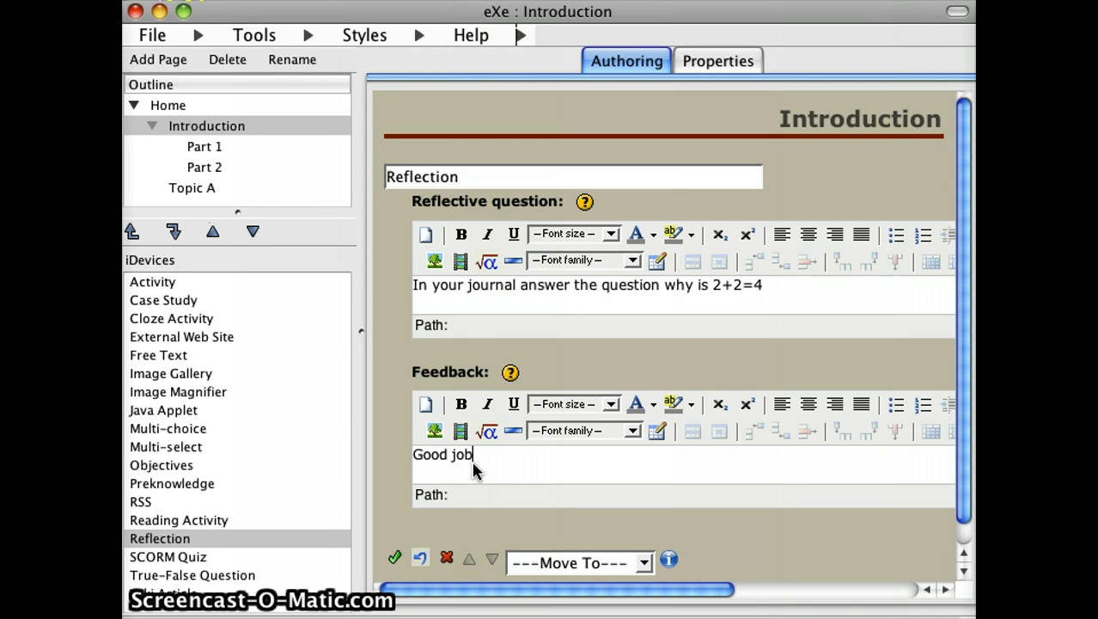
click(393, 558)
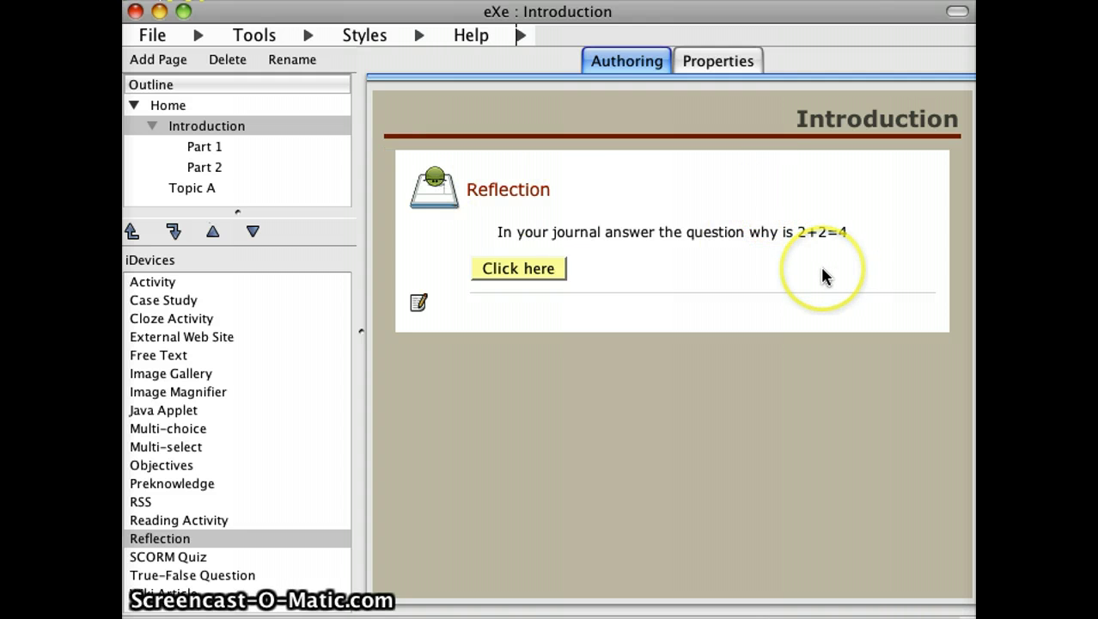
click(518, 268)
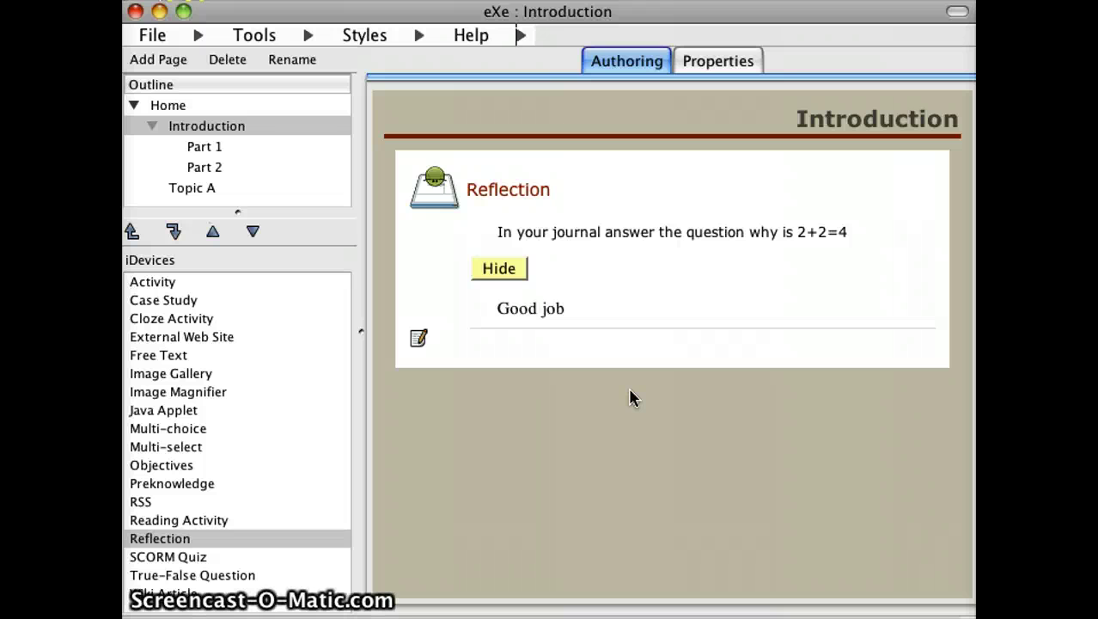
- Return to the Home page and save the package as temp in the Downloads folder
click(180, 110)
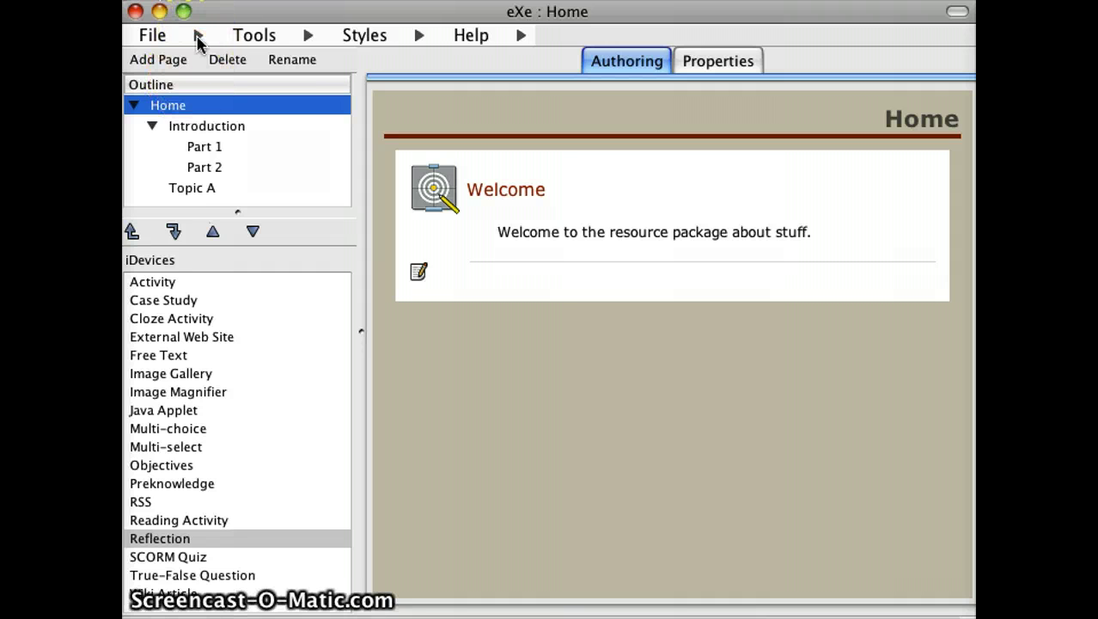
click(197, 38)
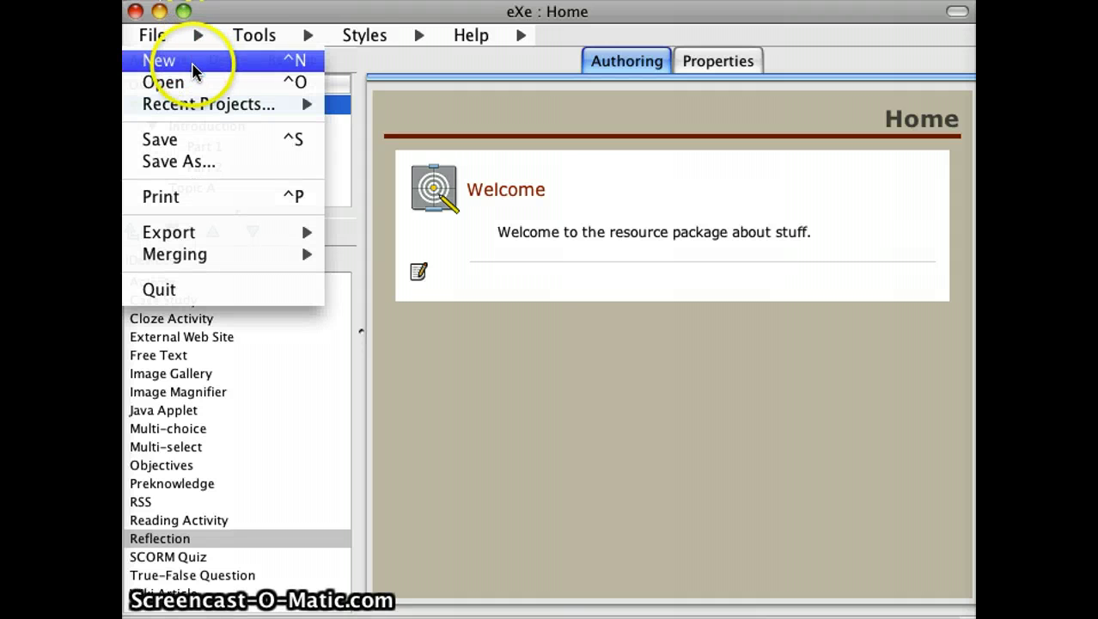
click(188, 140)
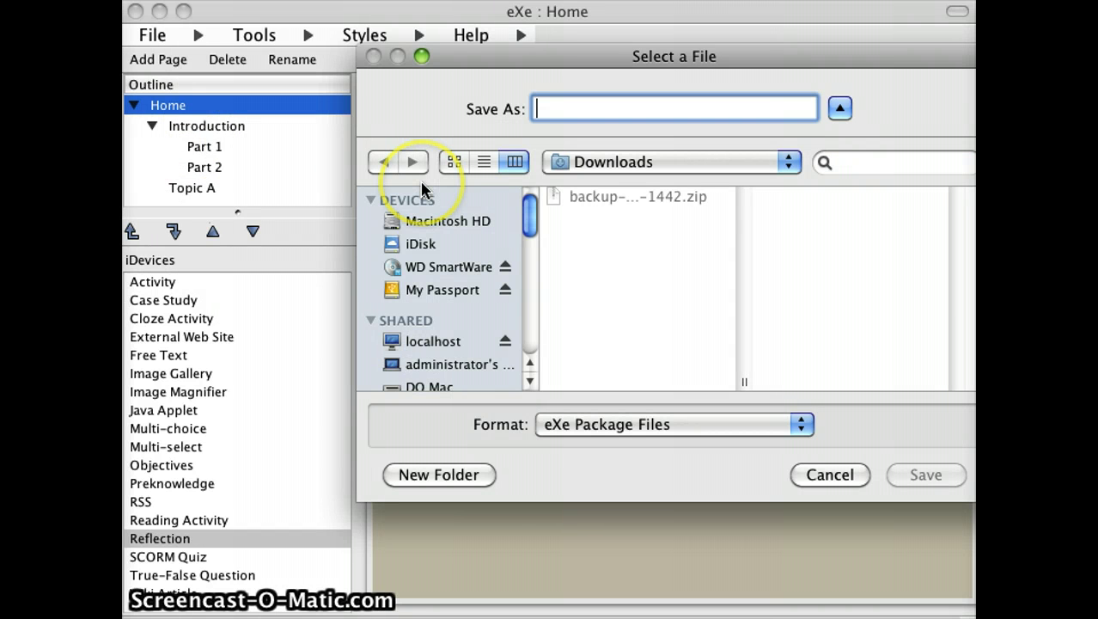
text(temp)
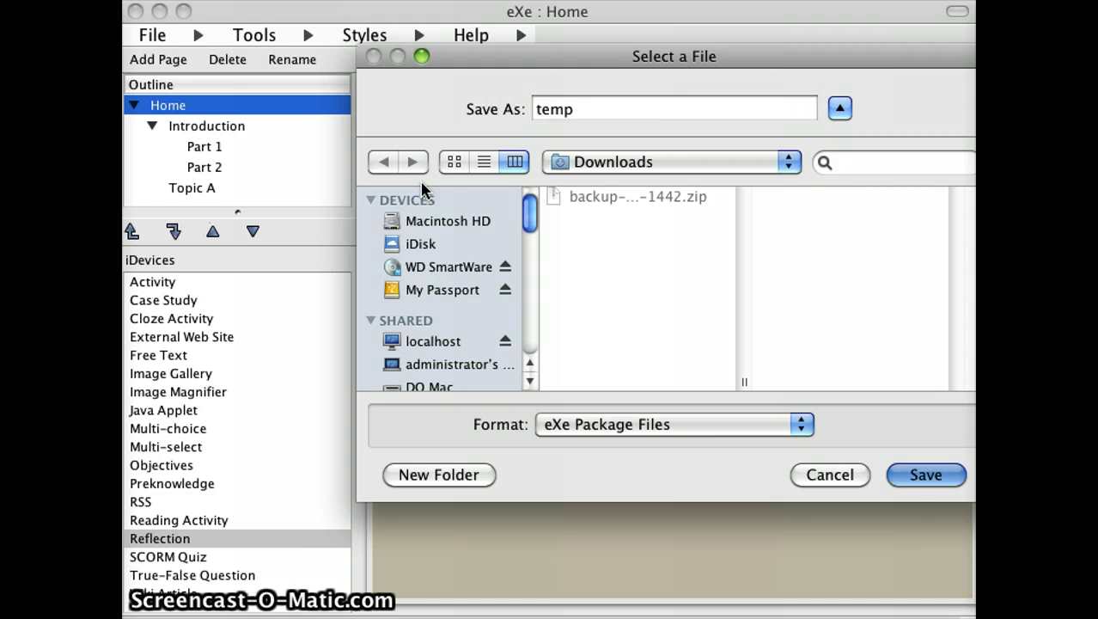
key(Return)
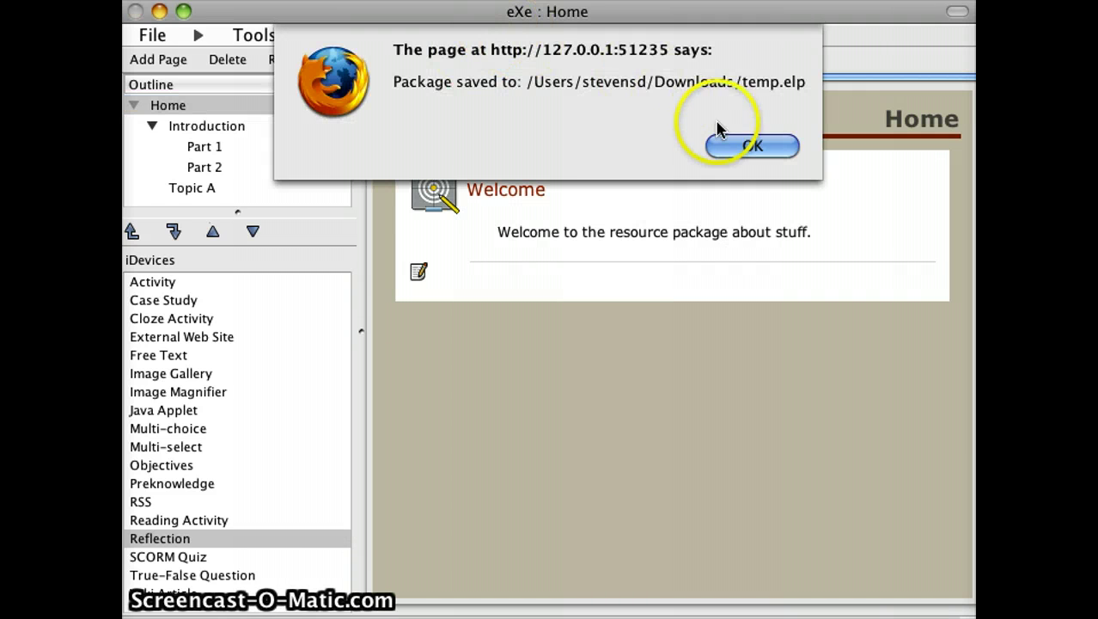
click(730, 143)
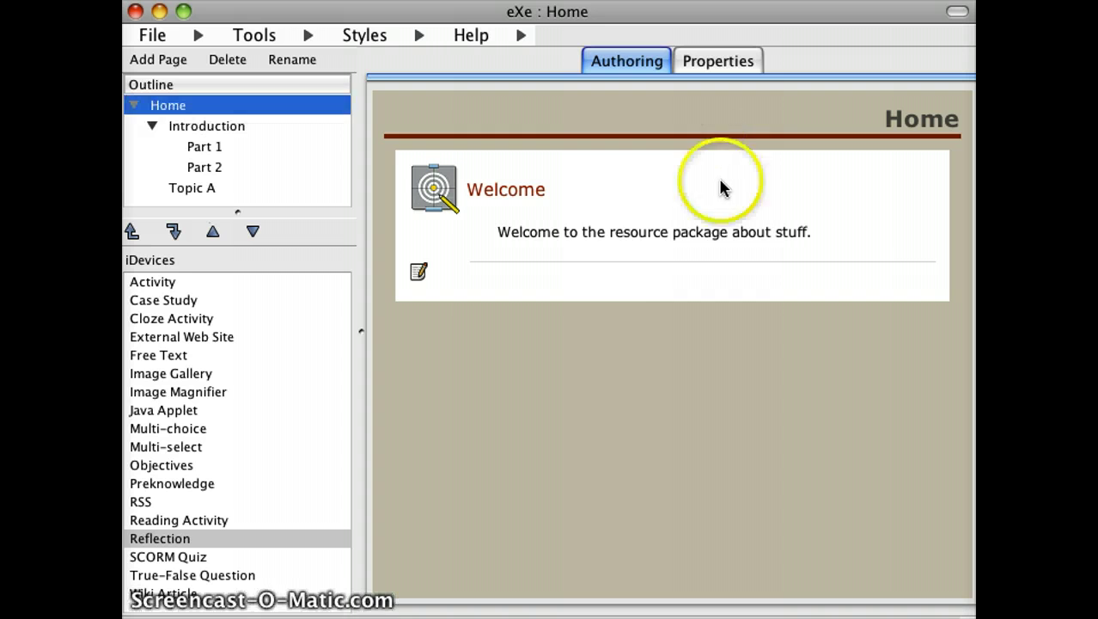
click(626, 520)
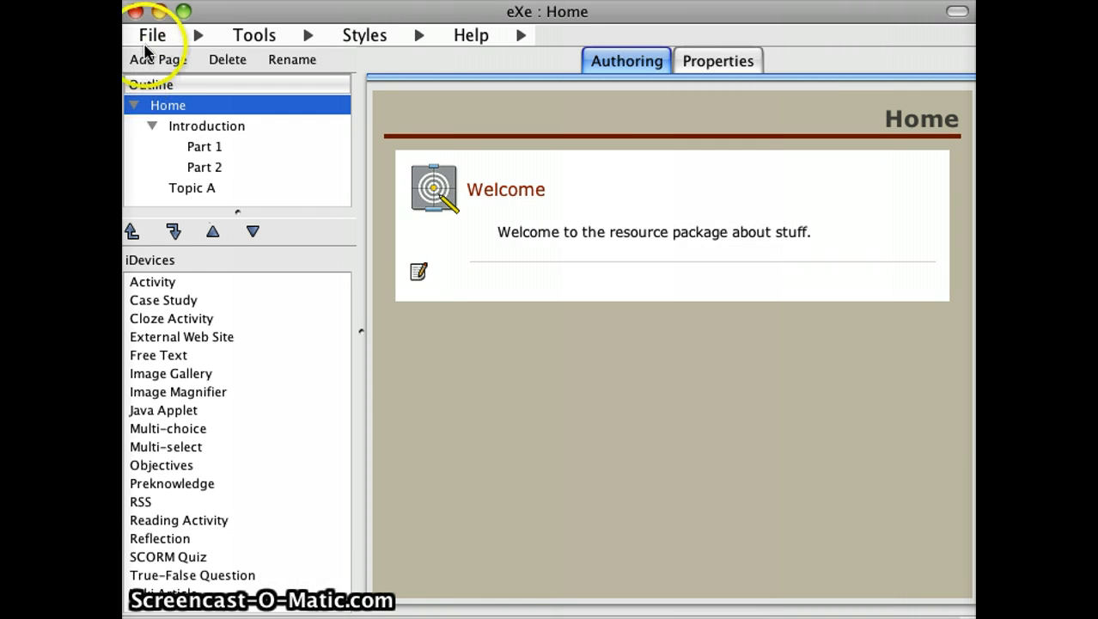
- Export the package in SCORM 1.2 format to the Downloads folder as "demo scorm"
click(151, 38)
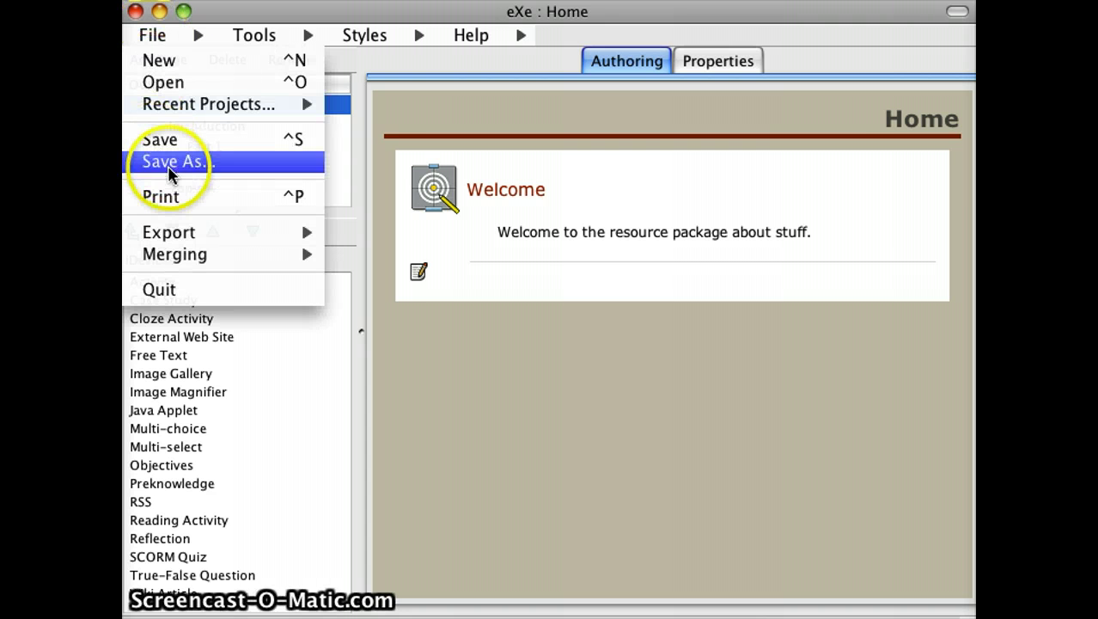
mouse_move(177, 238)
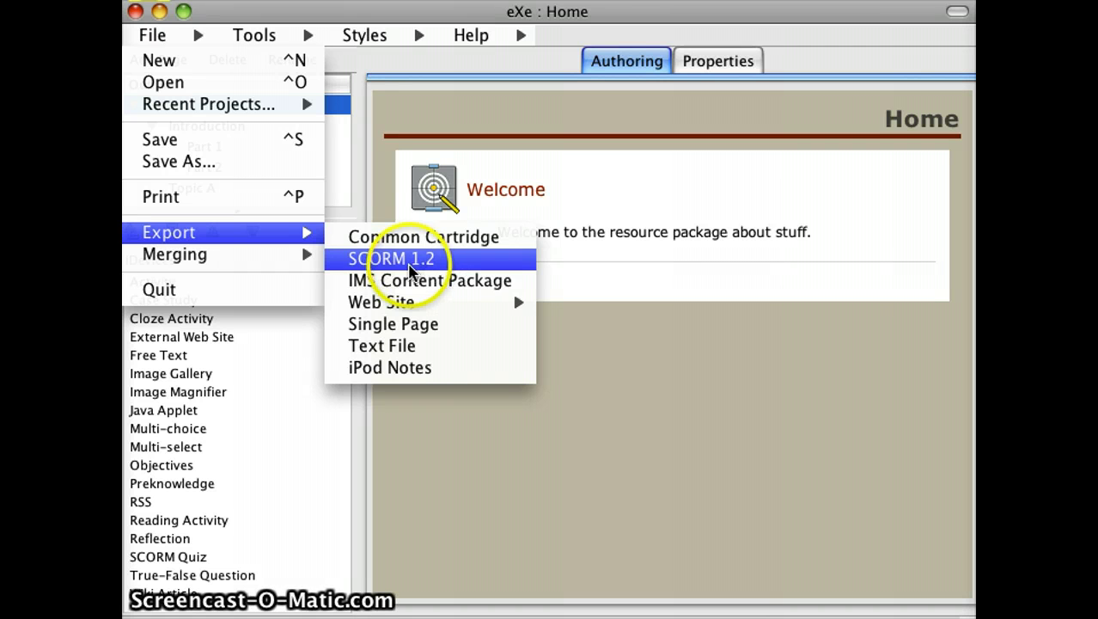
click(409, 271)
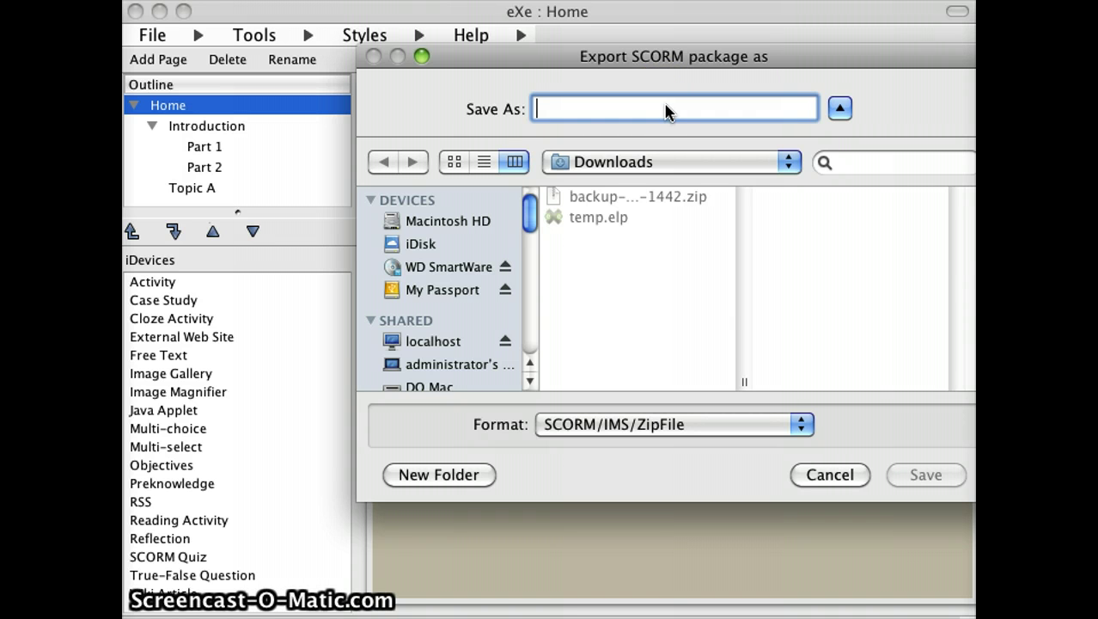
text(demo sc)
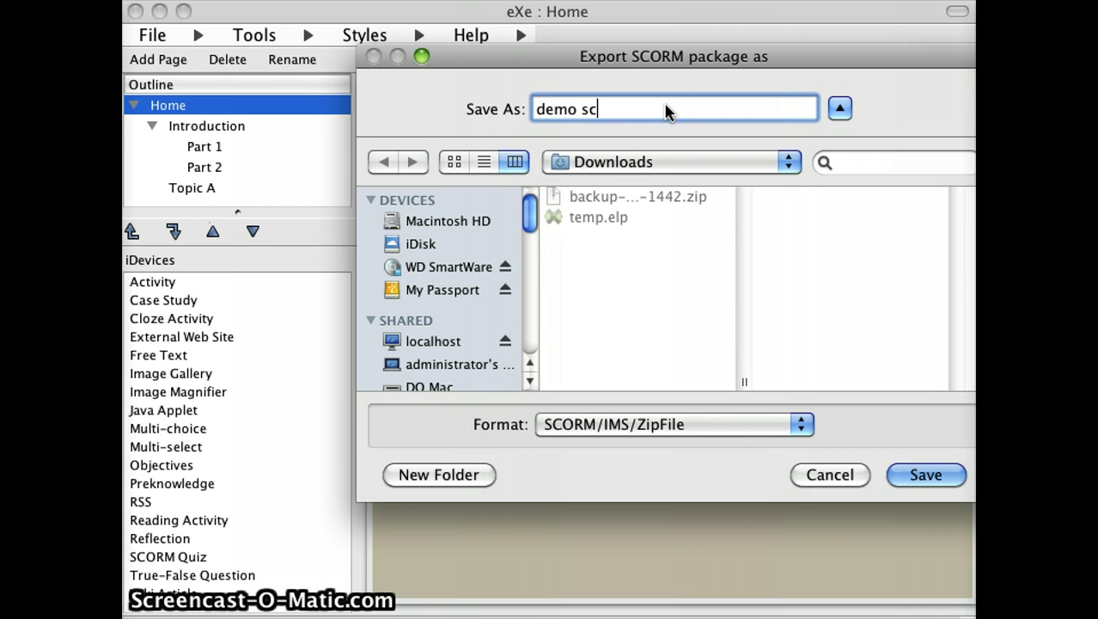
text(orm)
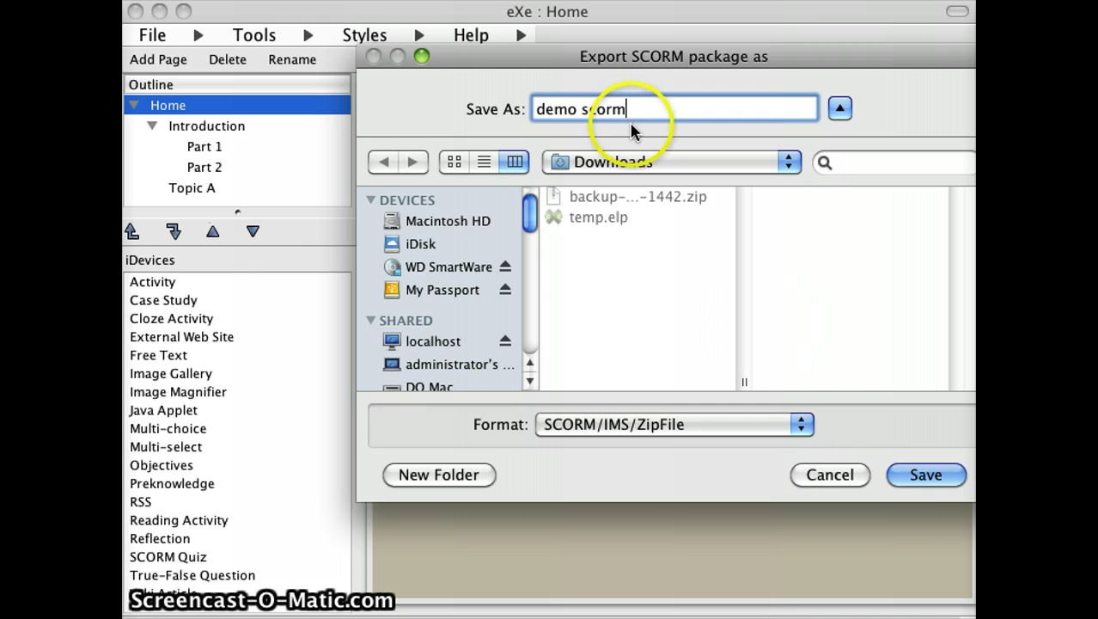
click(911, 473)
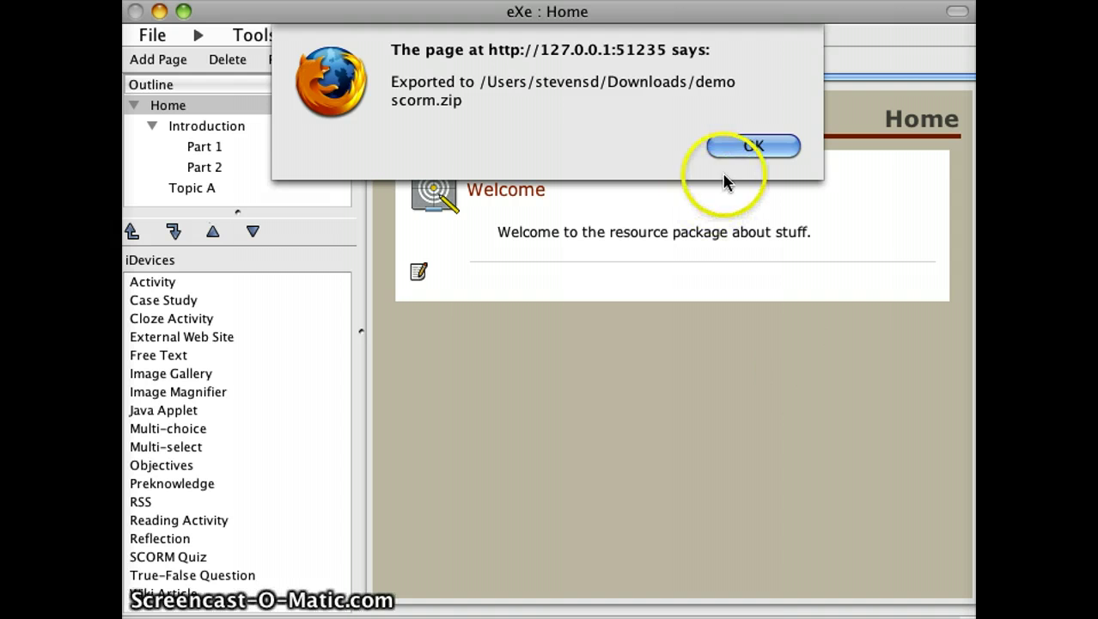
click(753, 147)
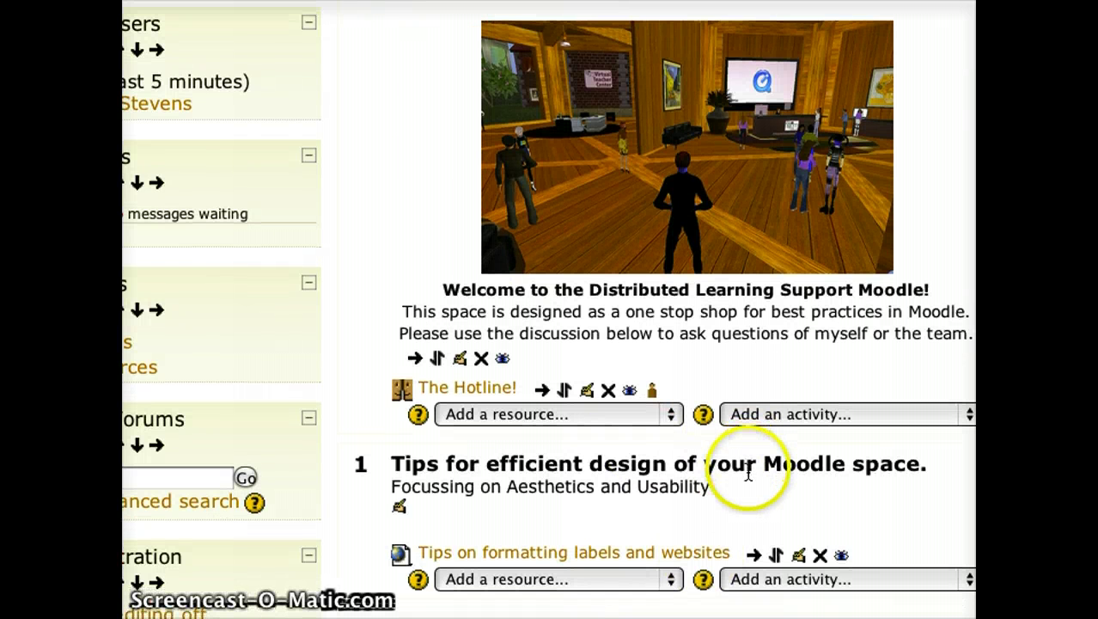
- In the Moodle course, start a new SCORM/AICC activity in topic 1, "Tips for efficient design of your Moodle space."
scroll(748, 476, down, 3)
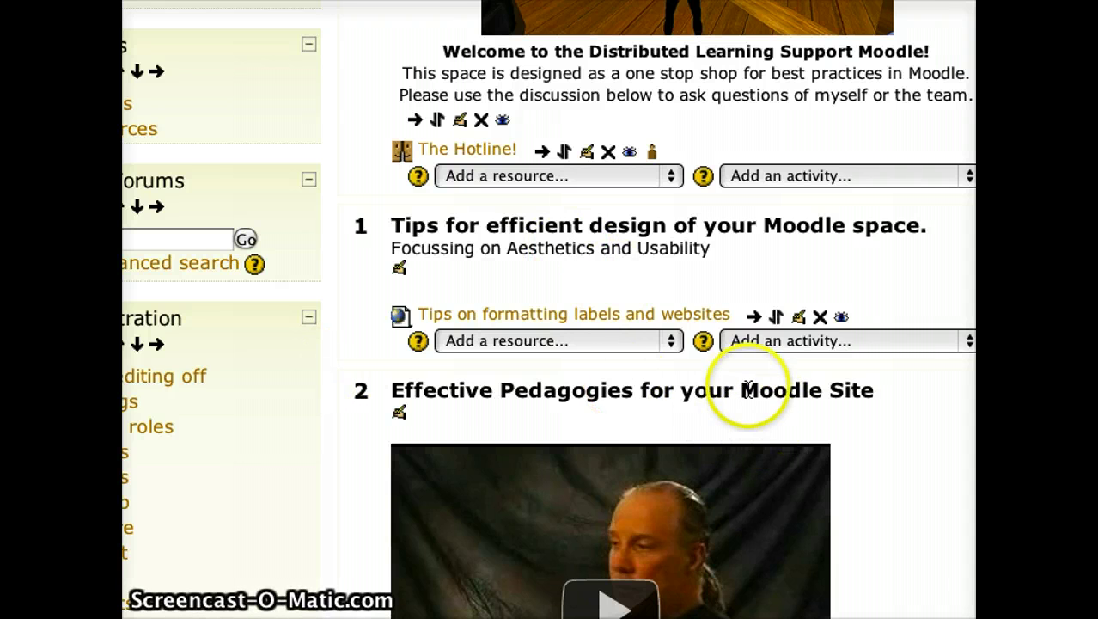
click(911, 344)
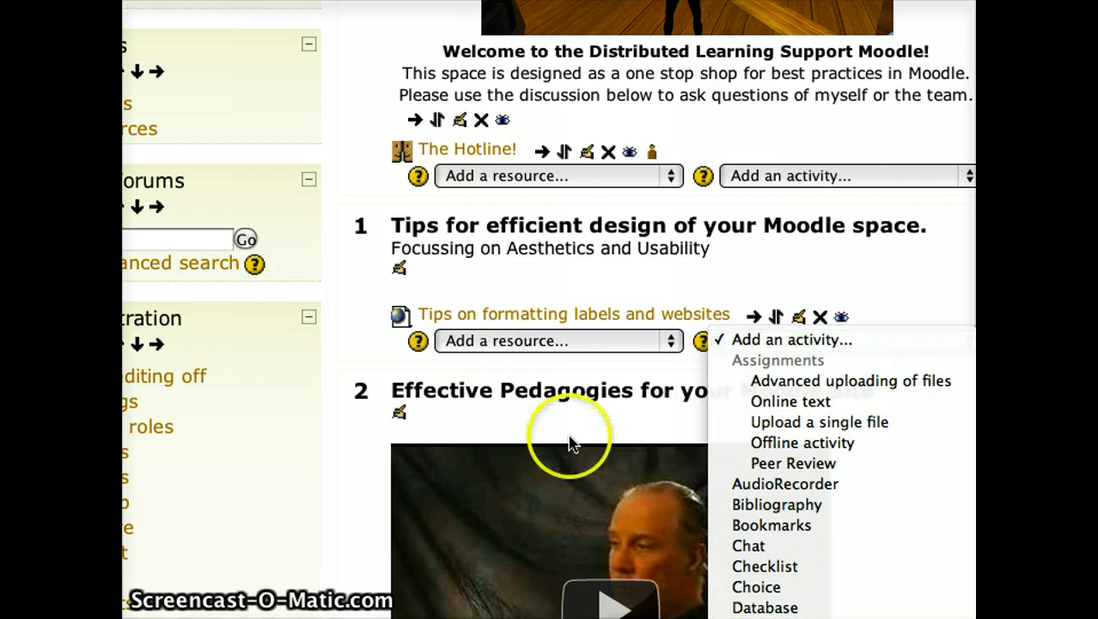
key(Escape)
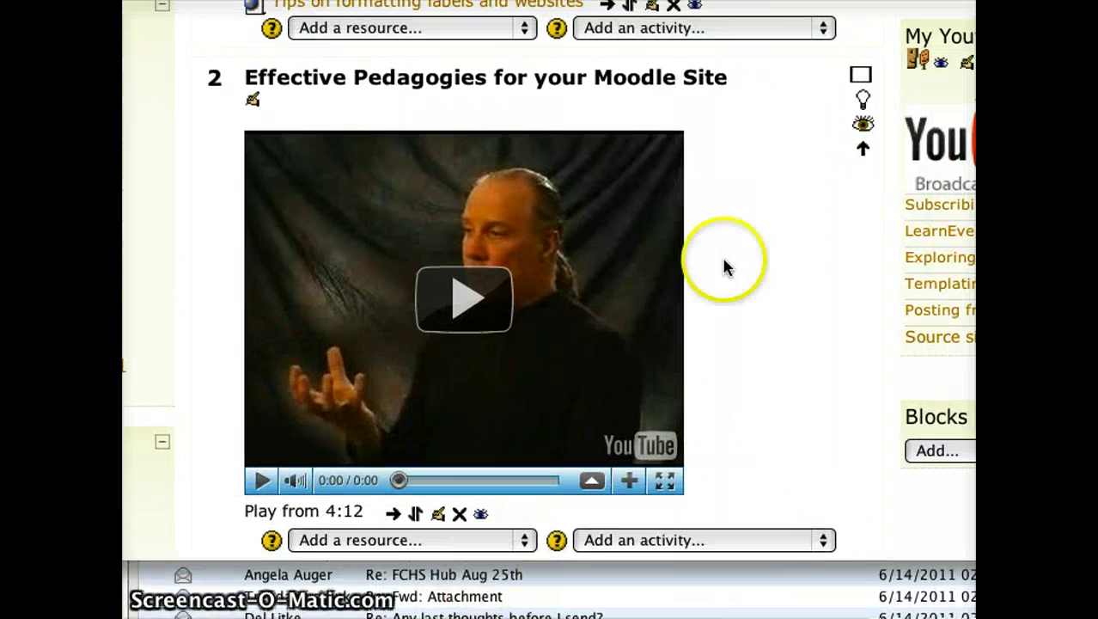
click(741, 32)
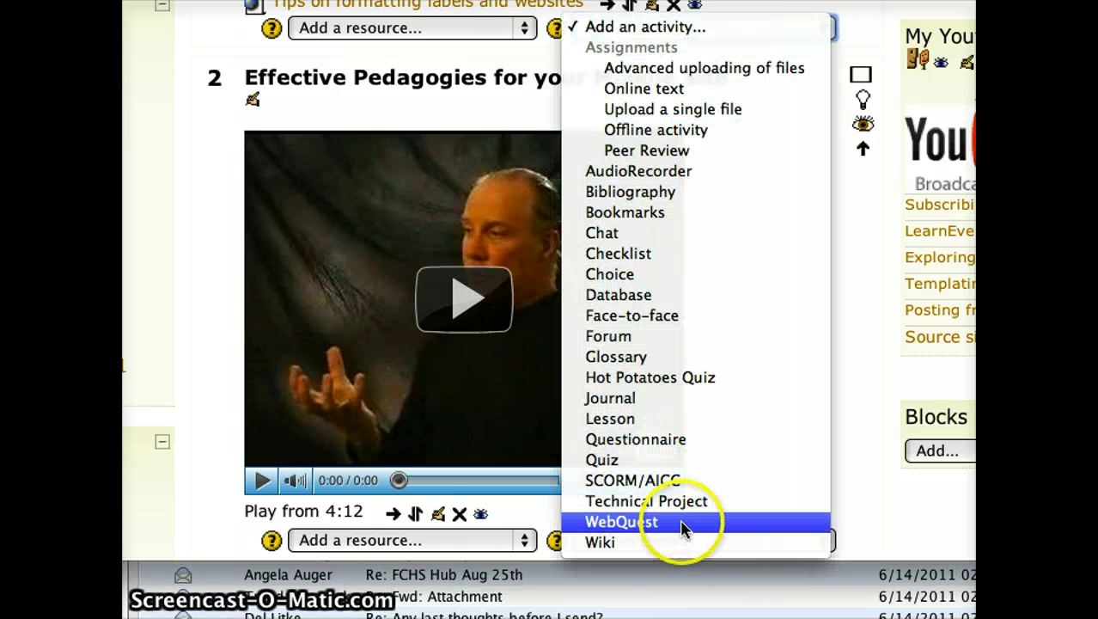
click(667, 480)
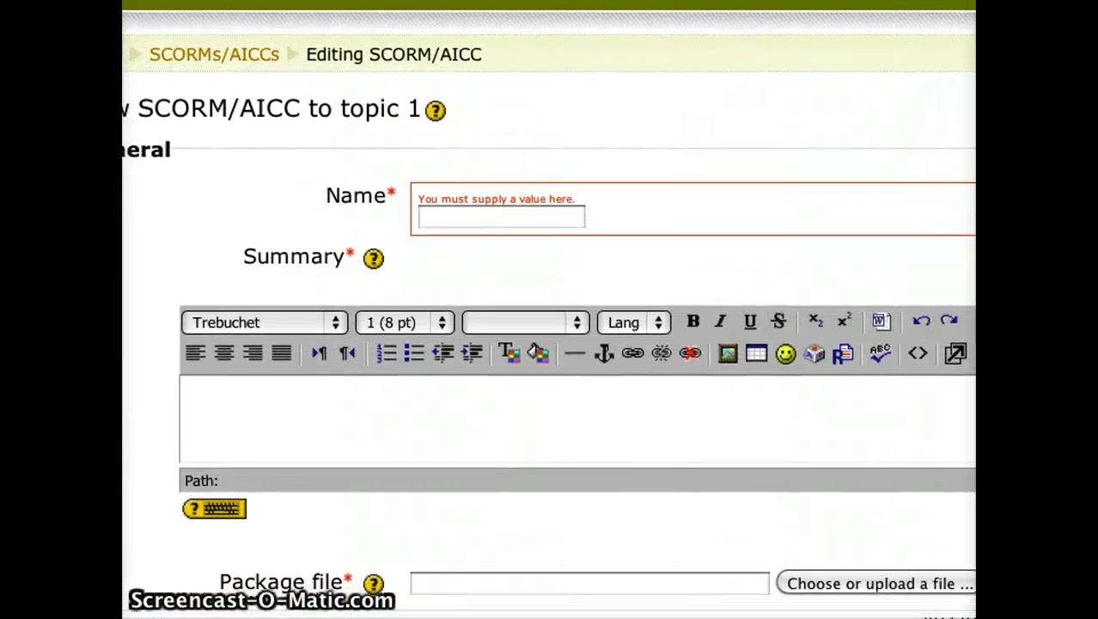
- Name the SCORM/AICC activity "Demonstrating Scorms" and enter "Do this" as its summary
click(466, 222)
text(Demonsta)
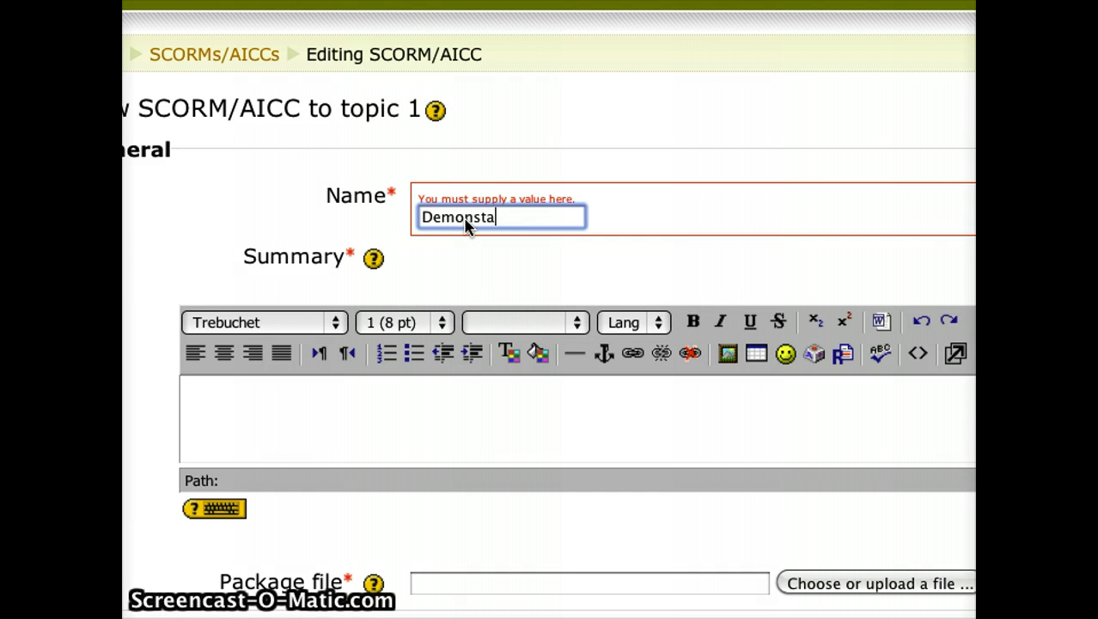
text(trea)
key(BackSpace)
key(BackSpace)
text(ati)
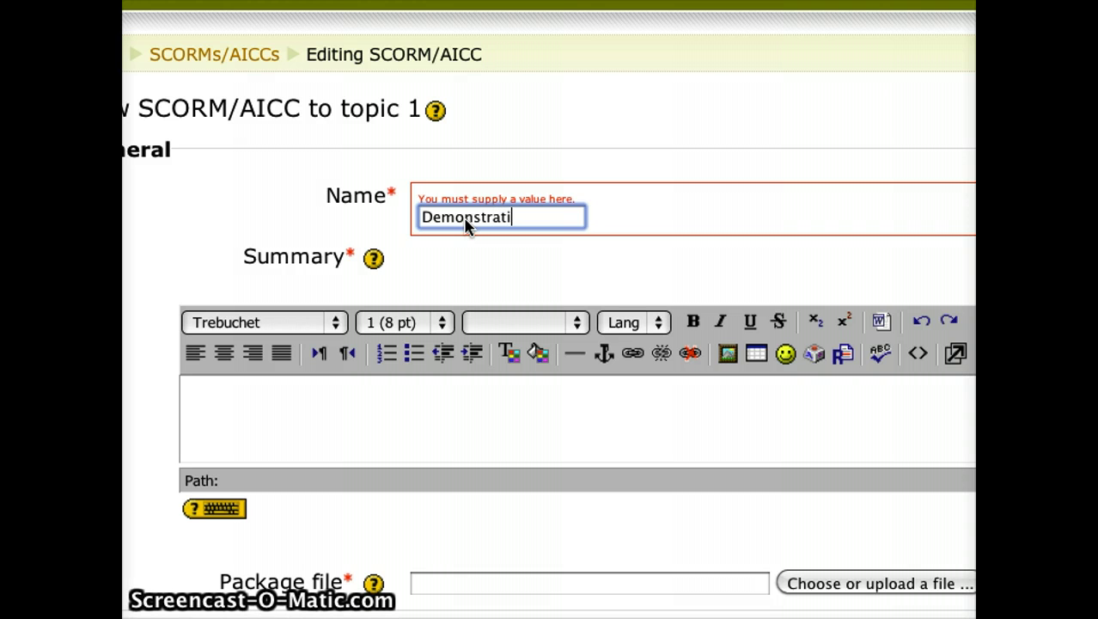
text(ng Scorm)
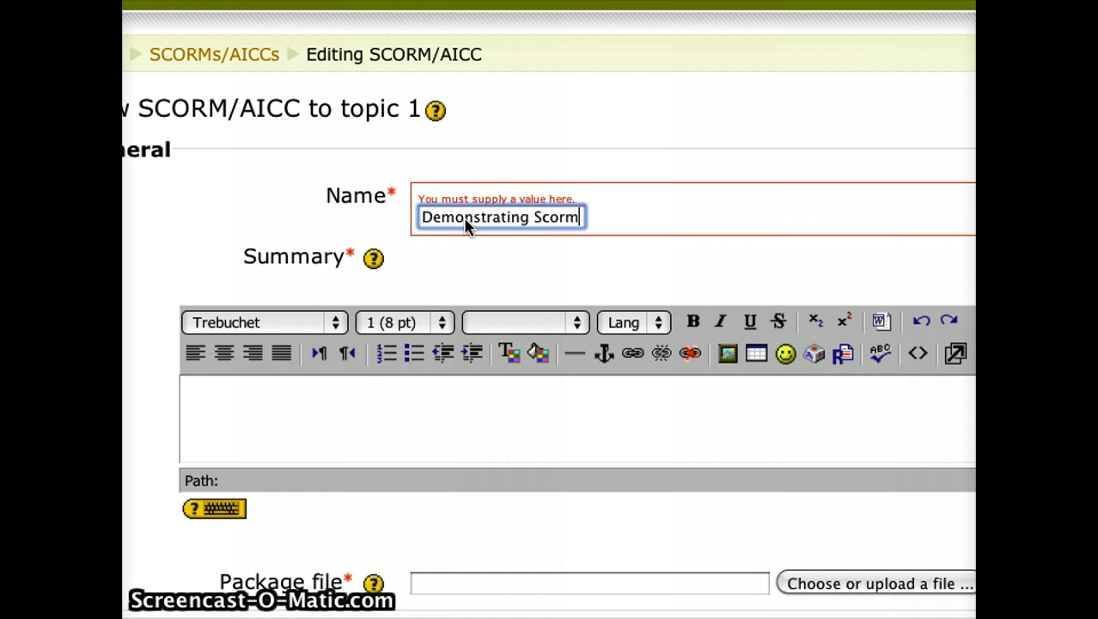
text(s)
click(303, 393)
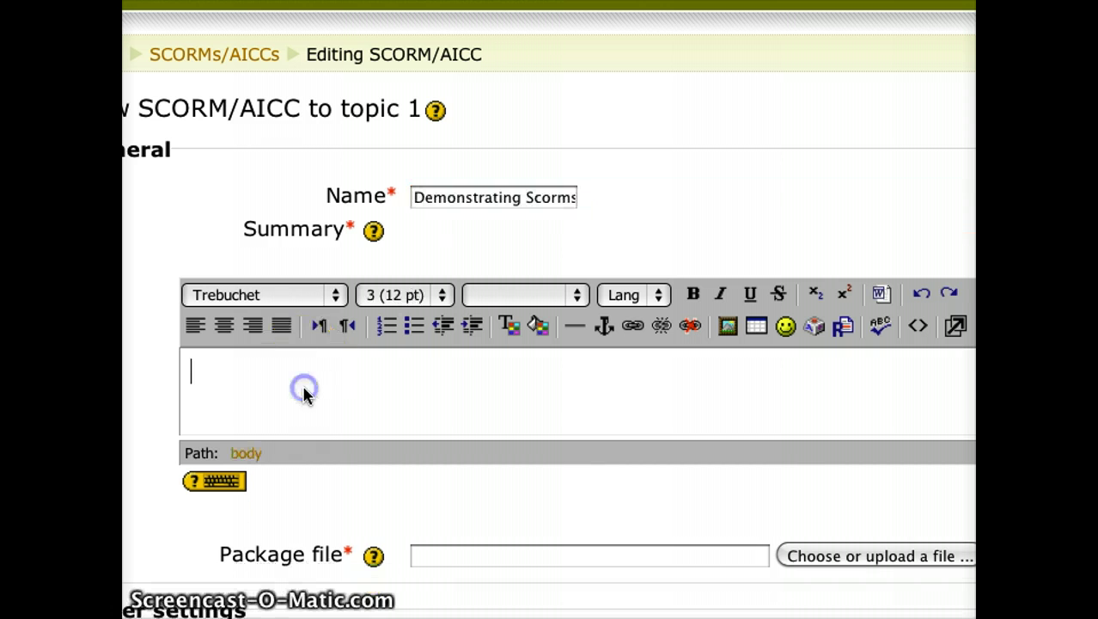
text(Do this)
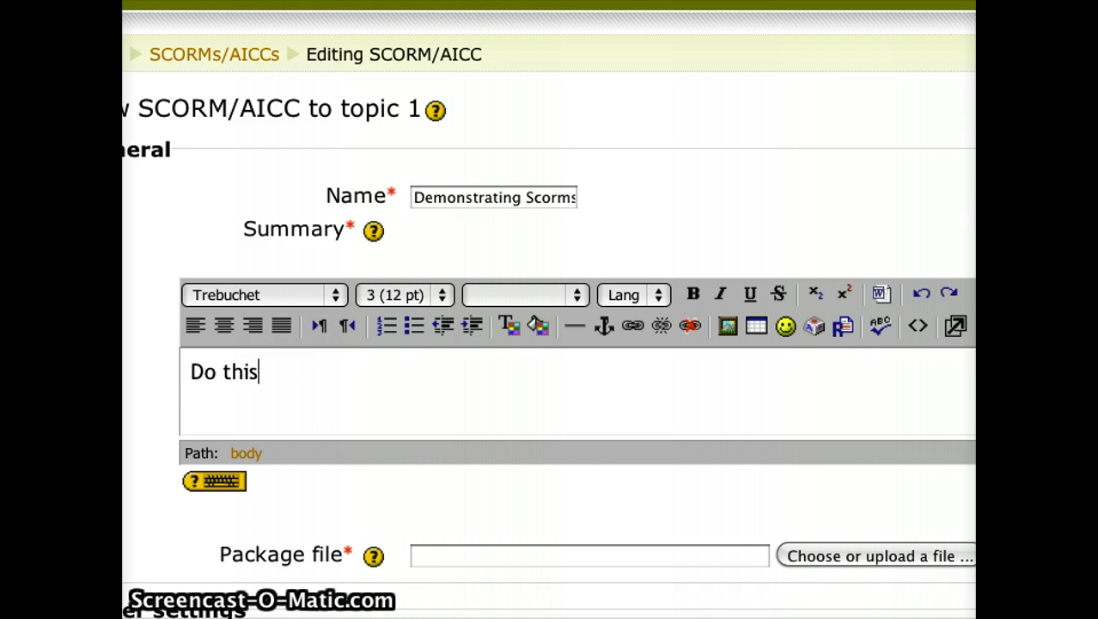
- Upload demo scorm.zip to the course files and choose it as the activity's package file
click(788, 555)
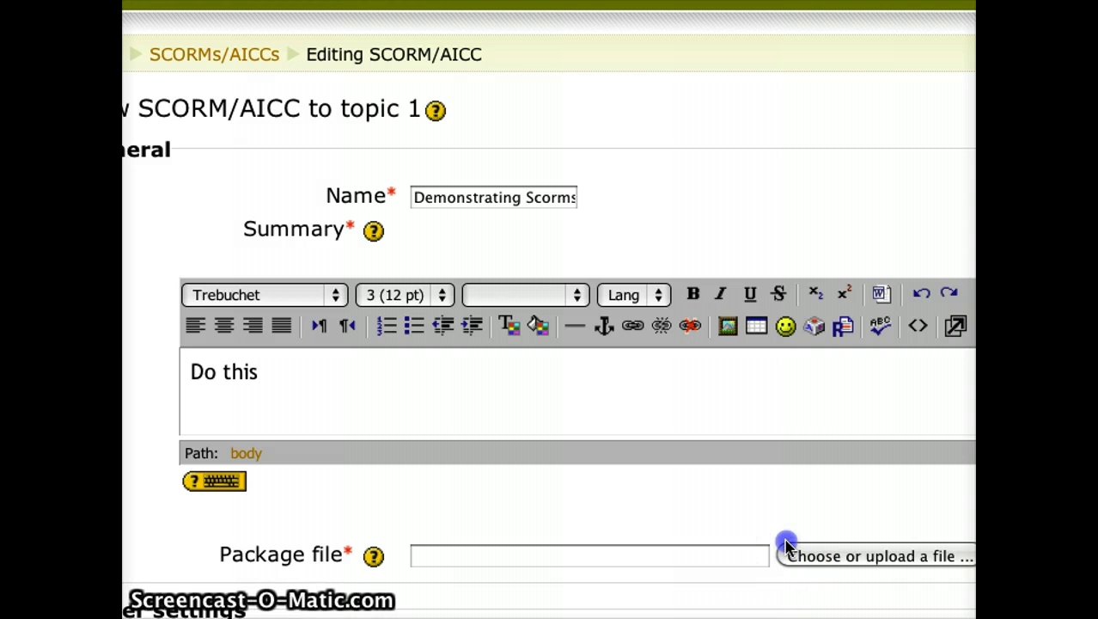
click(793, 556)
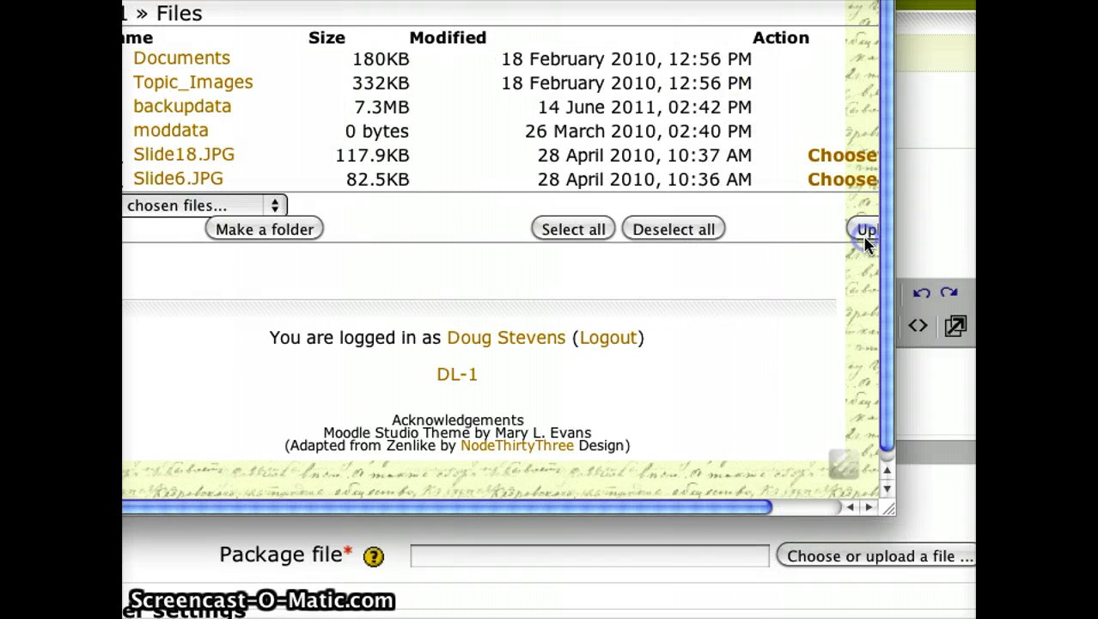
click(866, 237)
click(149, 86)
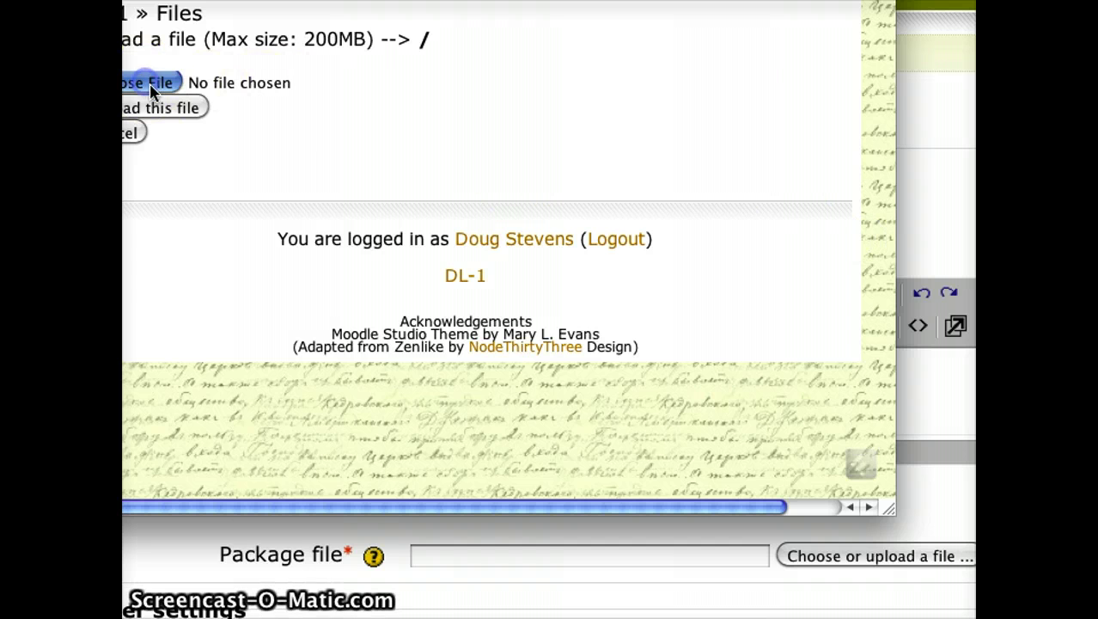
click(457, 24)
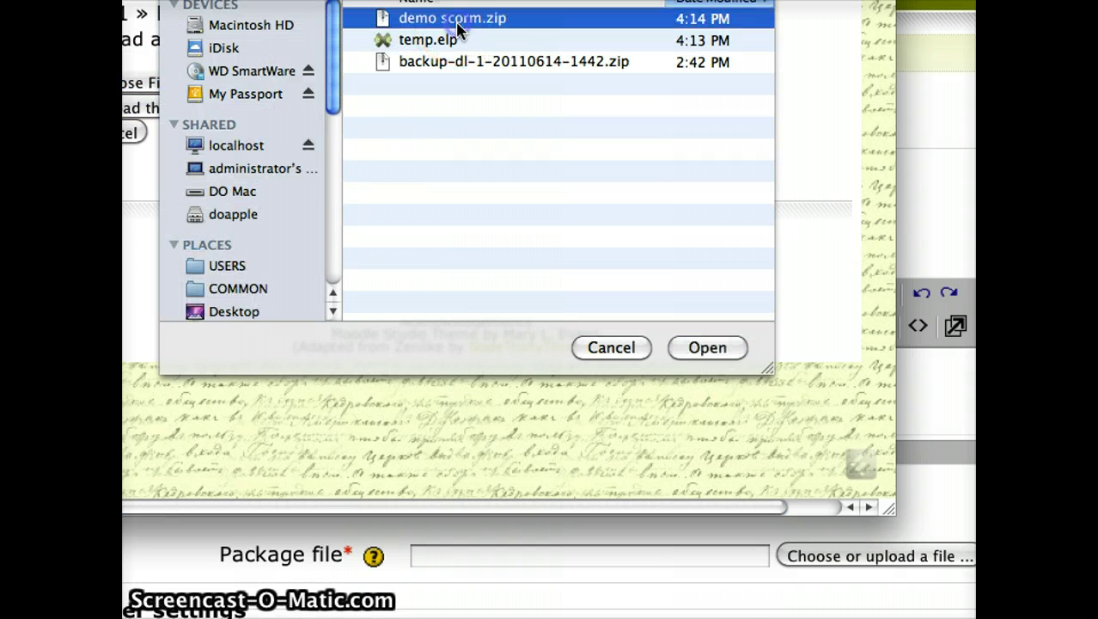
click(702, 348)
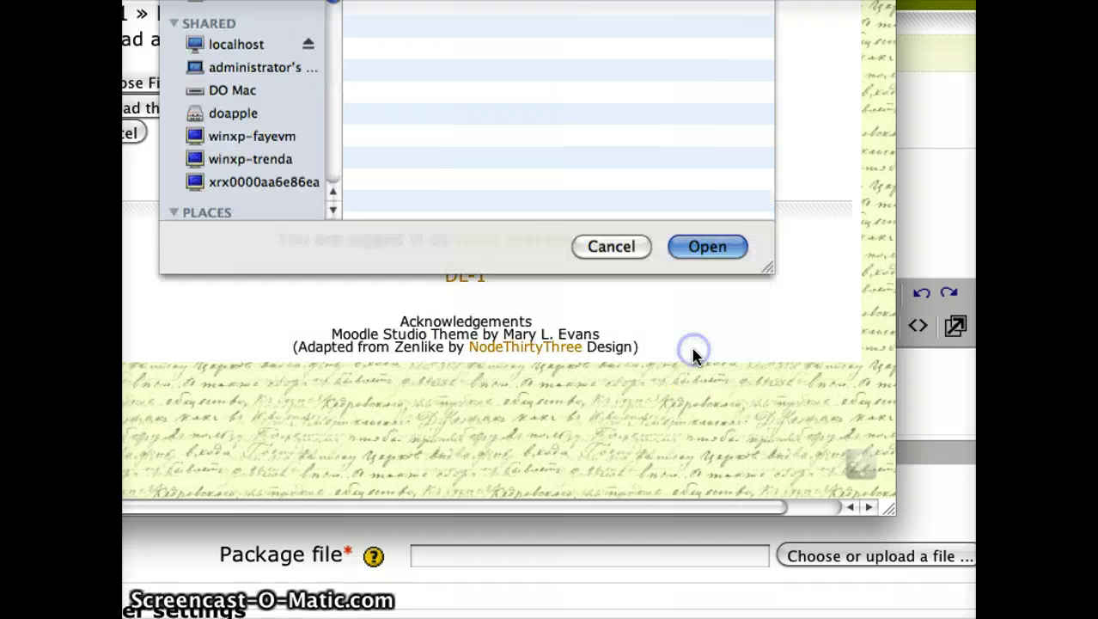
click(163, 107)
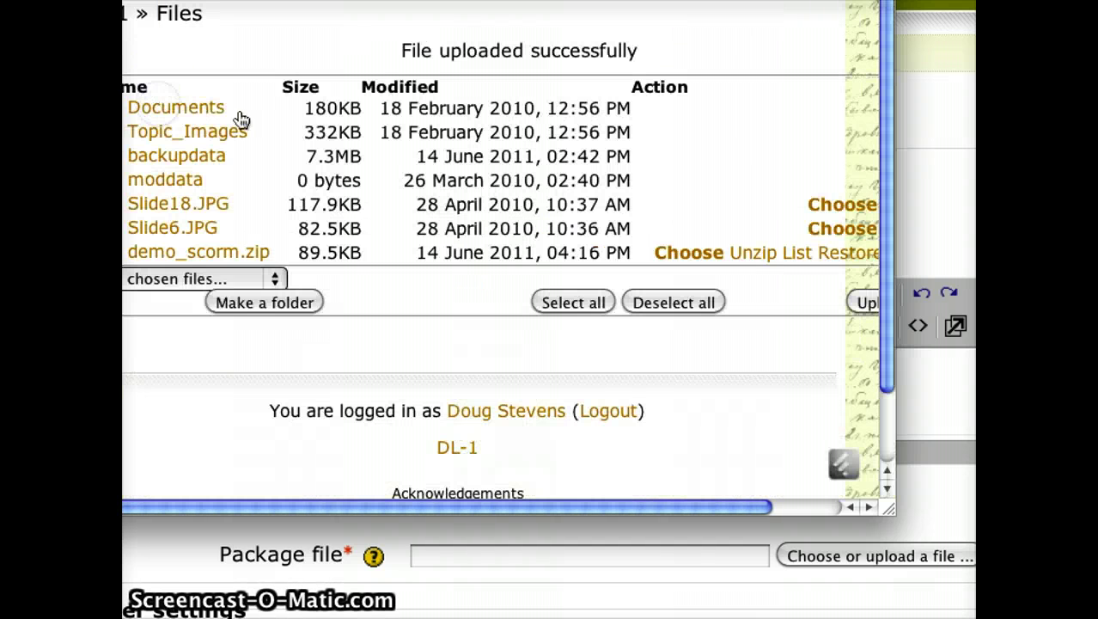
click(663, 249)
- Save and display the SCORM activity with its other settings at their defaults, and enter it in Normal mode
scroll(590, 295, down, 5)
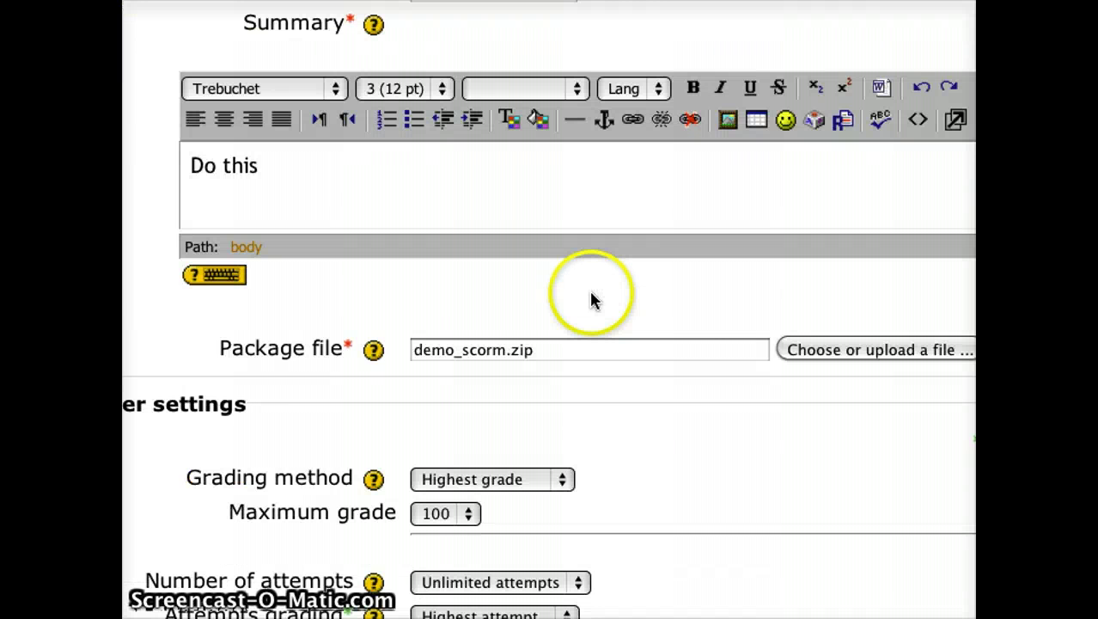
scroll(591, 297, down, 5)
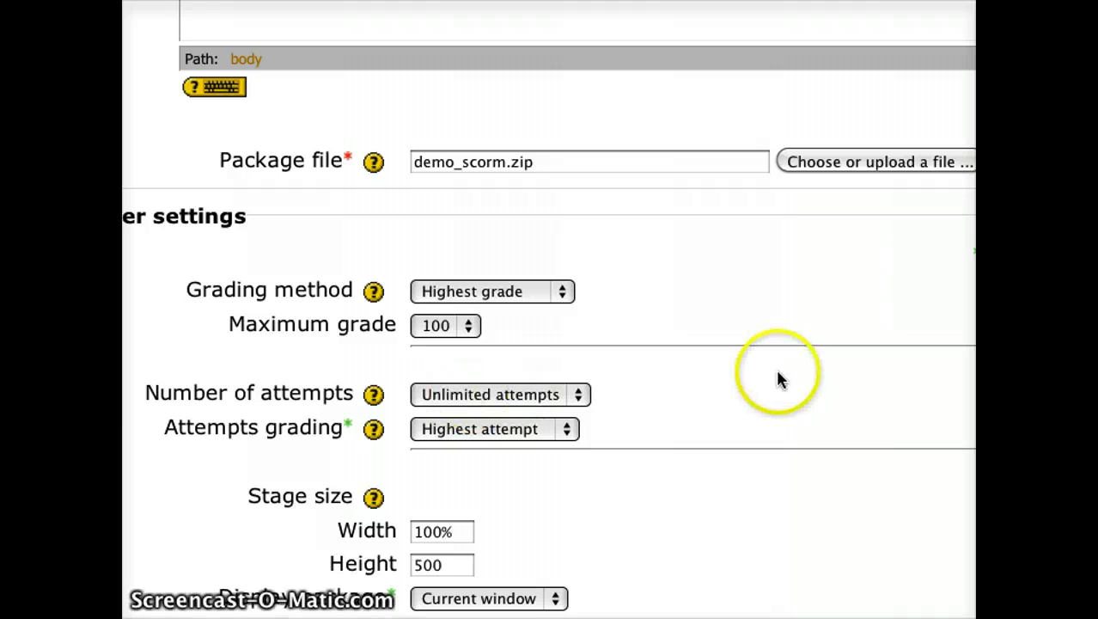
scroll(779, 377, down, 10)
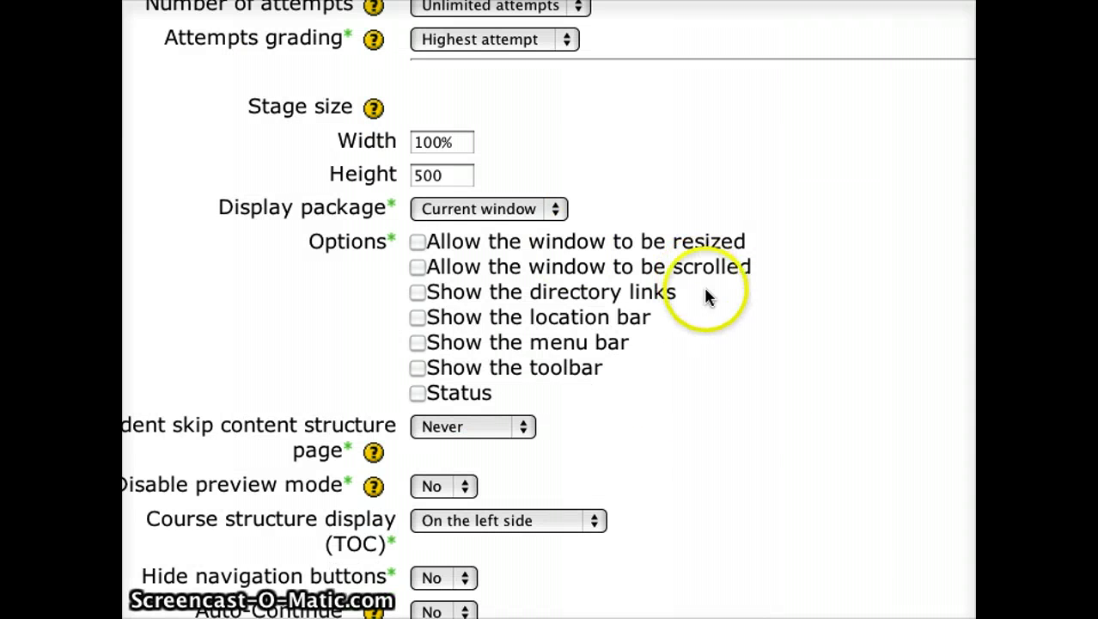
scroll(820, 434, down, 10)
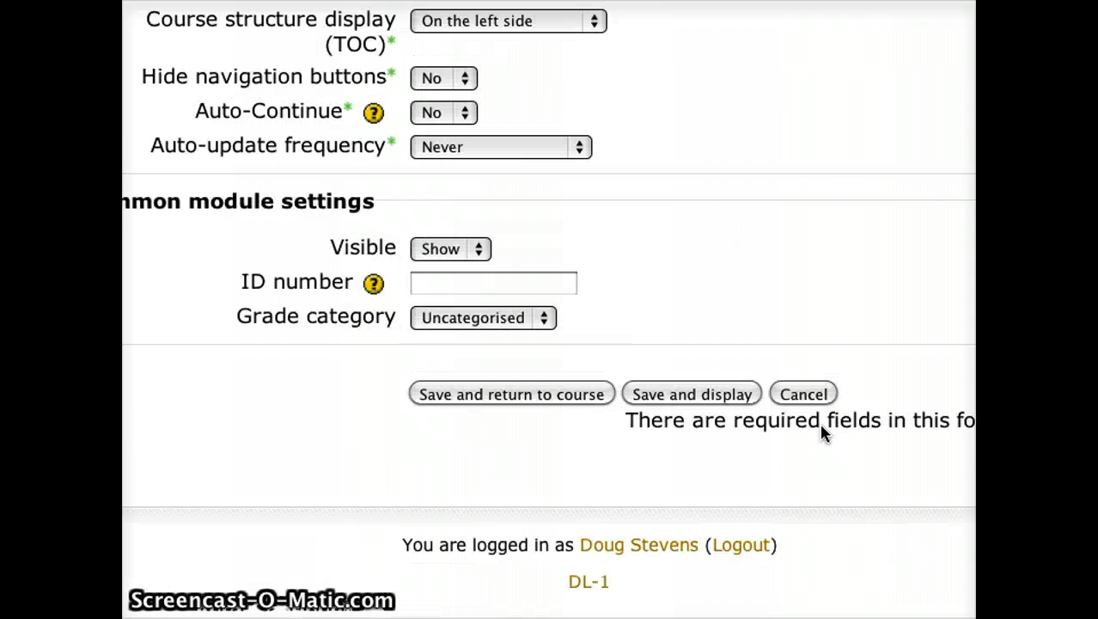
click(701, 392)
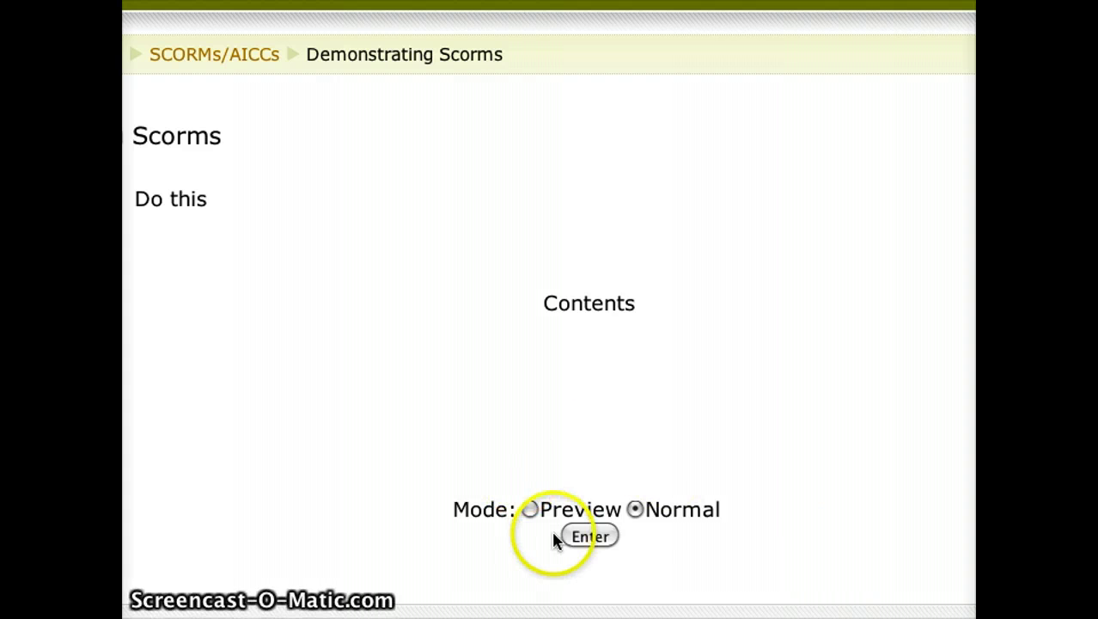
click(596, 538)
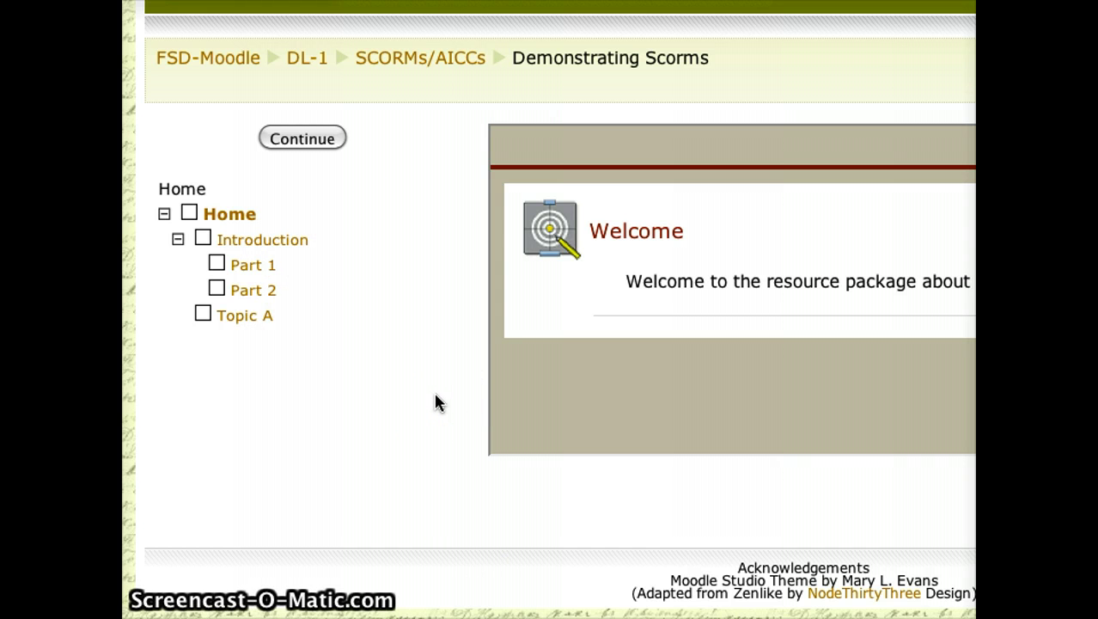
- Open the package's Introduction page and reveal the feedback of its Reflection activity
click(271, 243)
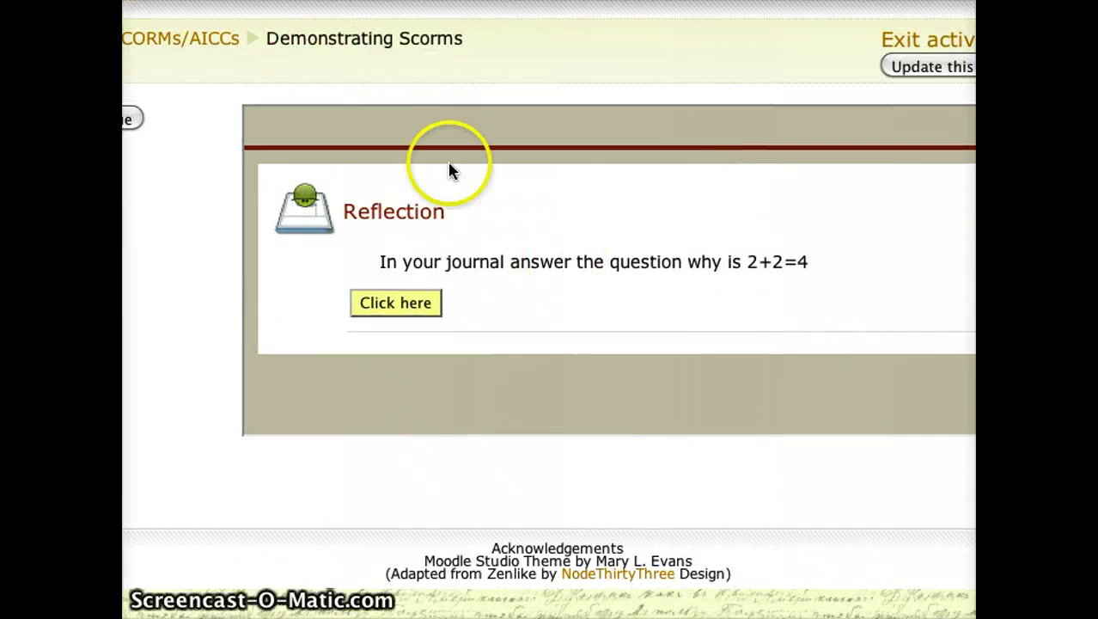
click(406, 306)
click(361, 574)
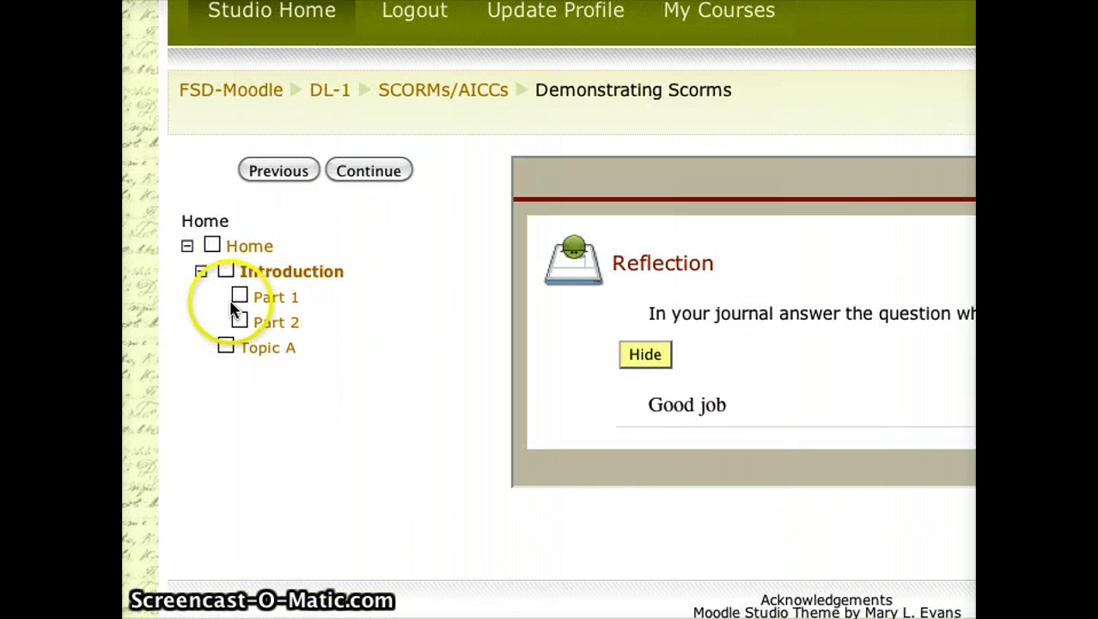
- Open the Part 1 page and answer the multi-choice question "What is 2 + 2?" with 4
click(234, 299)
click(264, 301)
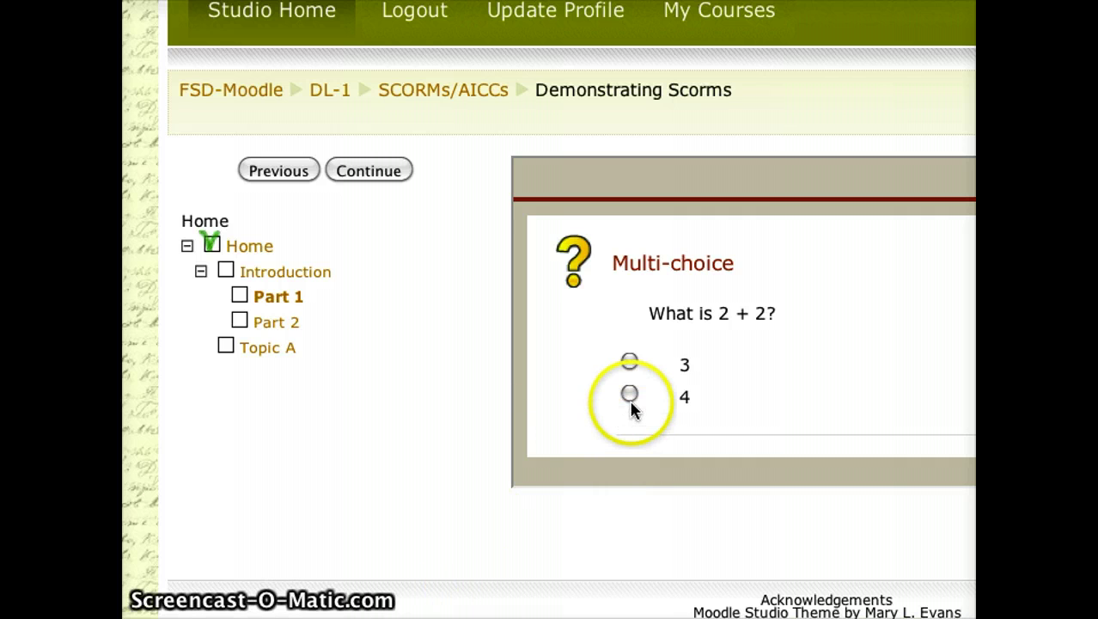
click(630, 396)
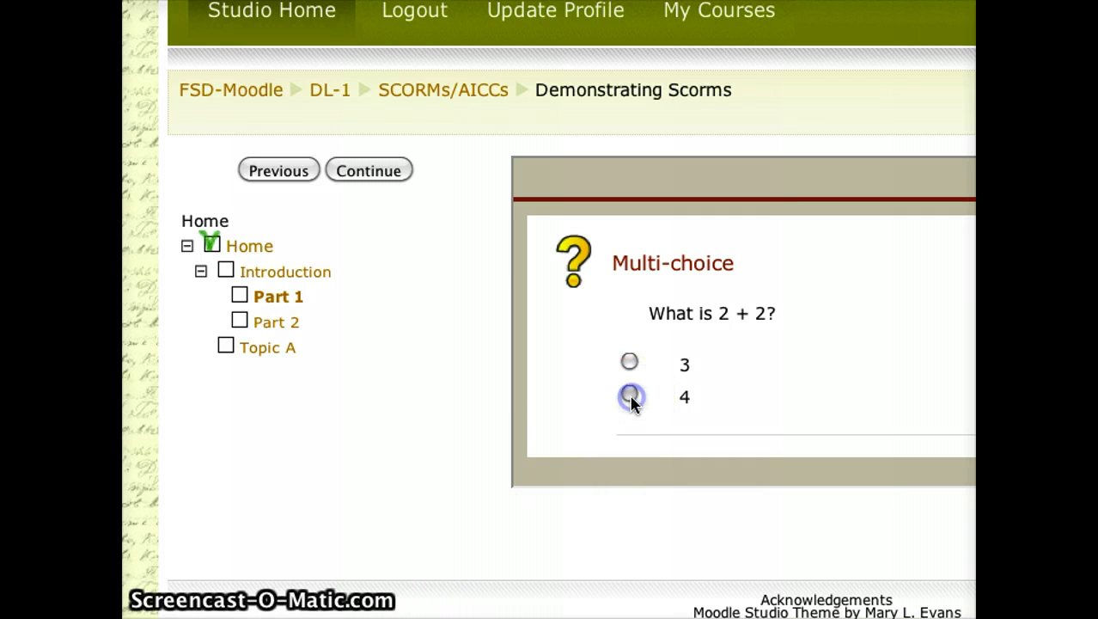
scroll(775, 391, down, 1)
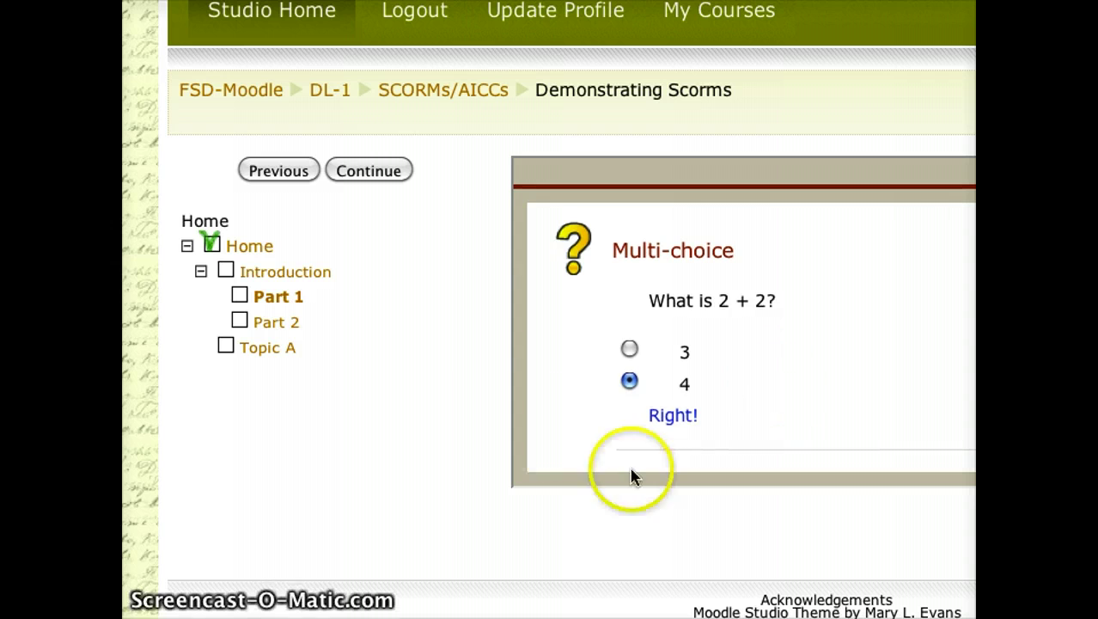